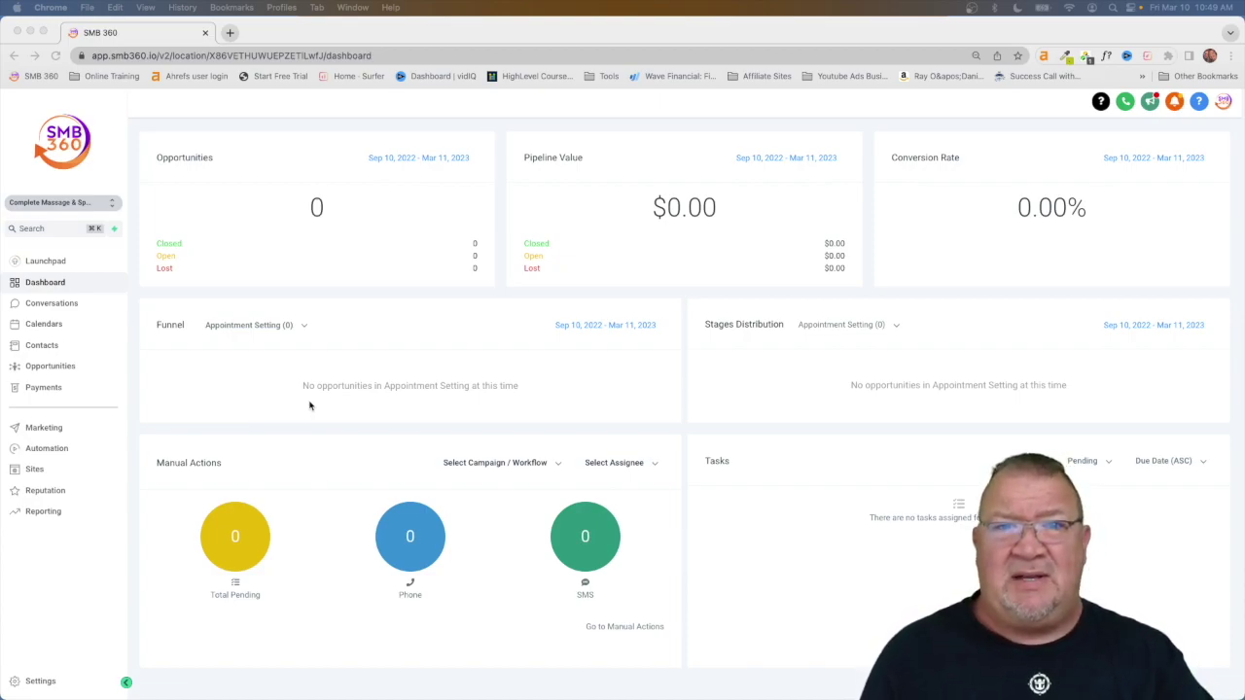
Step: Check the Complete Massage & Spa sub-account's automation workflows and switch to the agency view
{"action": "left_click", "coordinate": [44, 452]}
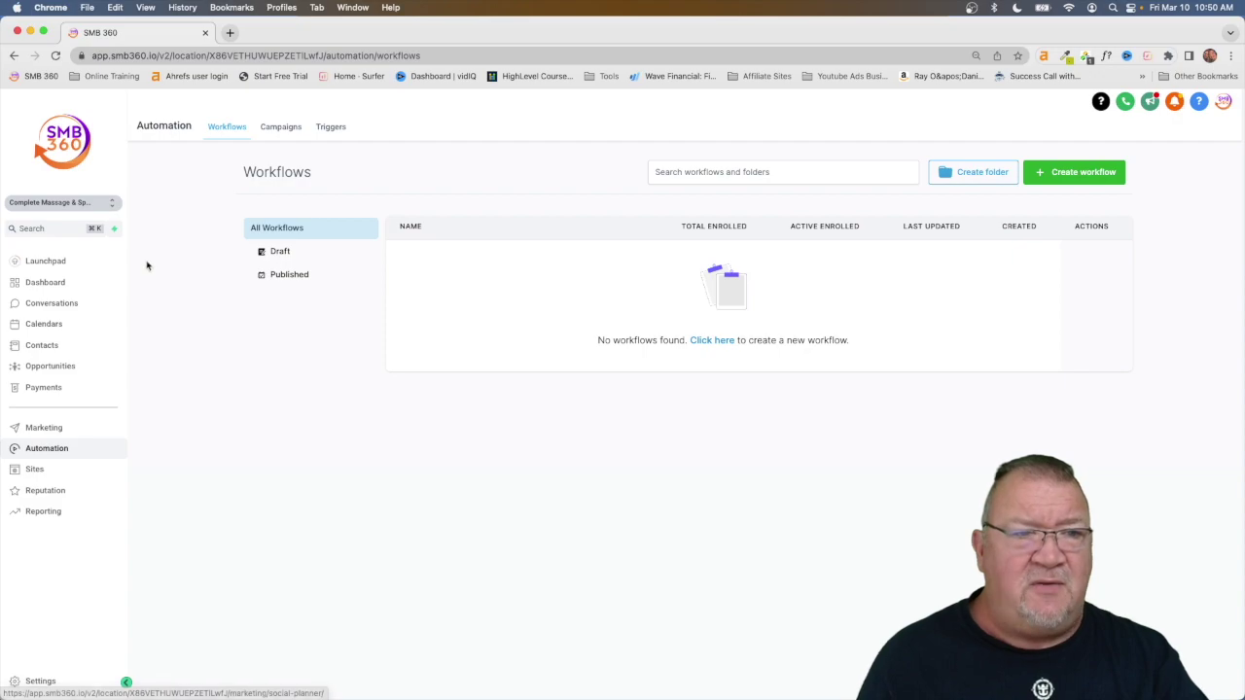
{"action": "left_click", "coordinate": [103, 205]}
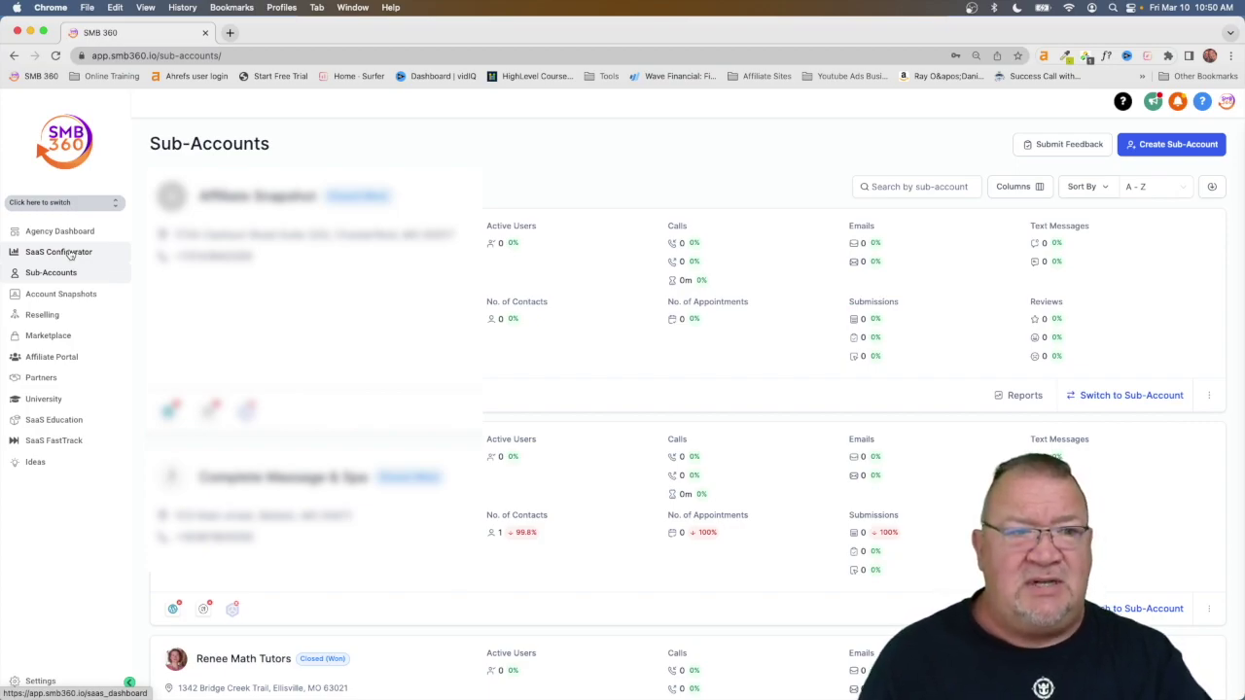
Step: Examine the agency's available account snapshots in the vertical, own and imported categories
{"action": "left_click", "coordinate": [45, 298]}
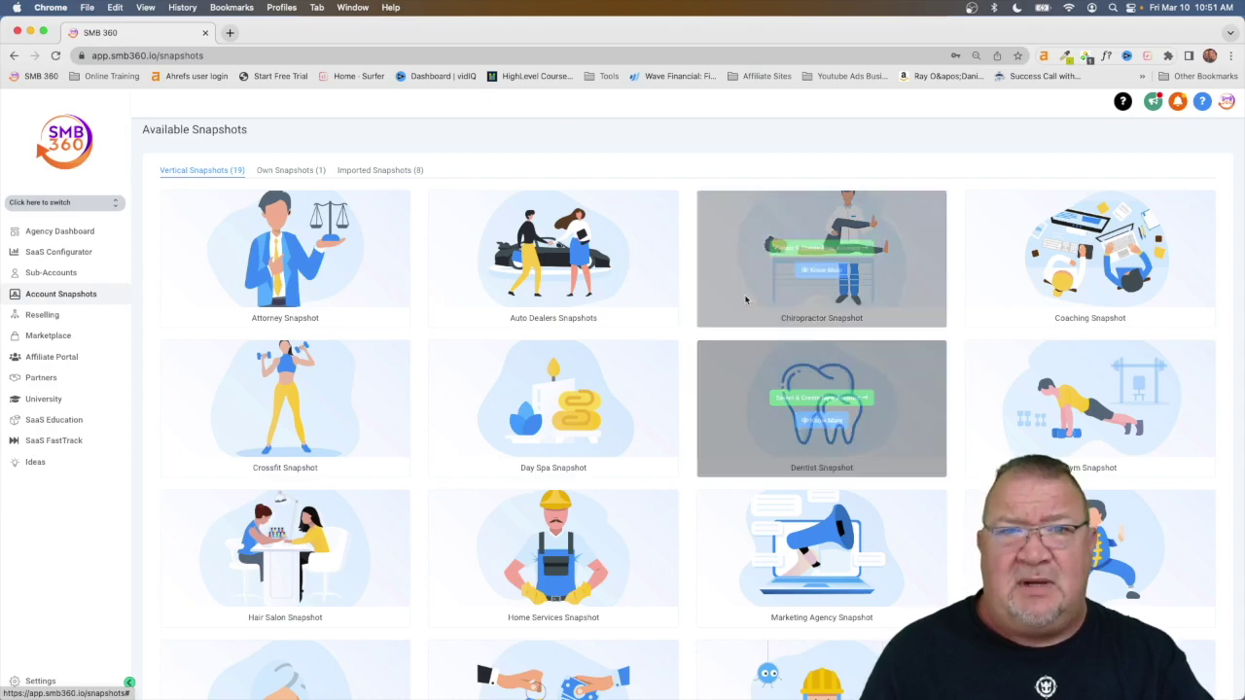
{"action": "scroll", "coordinate": [773, 282], "scroll_direction": "down", "scroll_amount": 4}
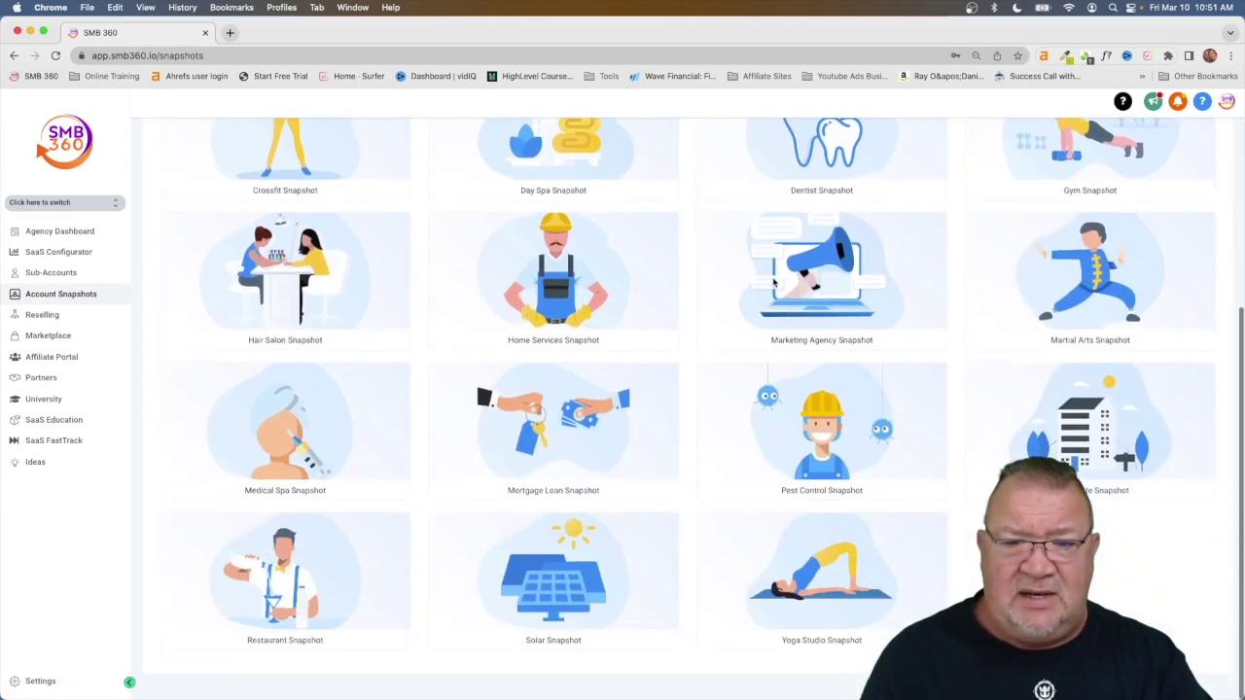
{"action": "scroll", "coordinate": [773, 282], "scroll_direction": "up", "scroll_amount": 4}
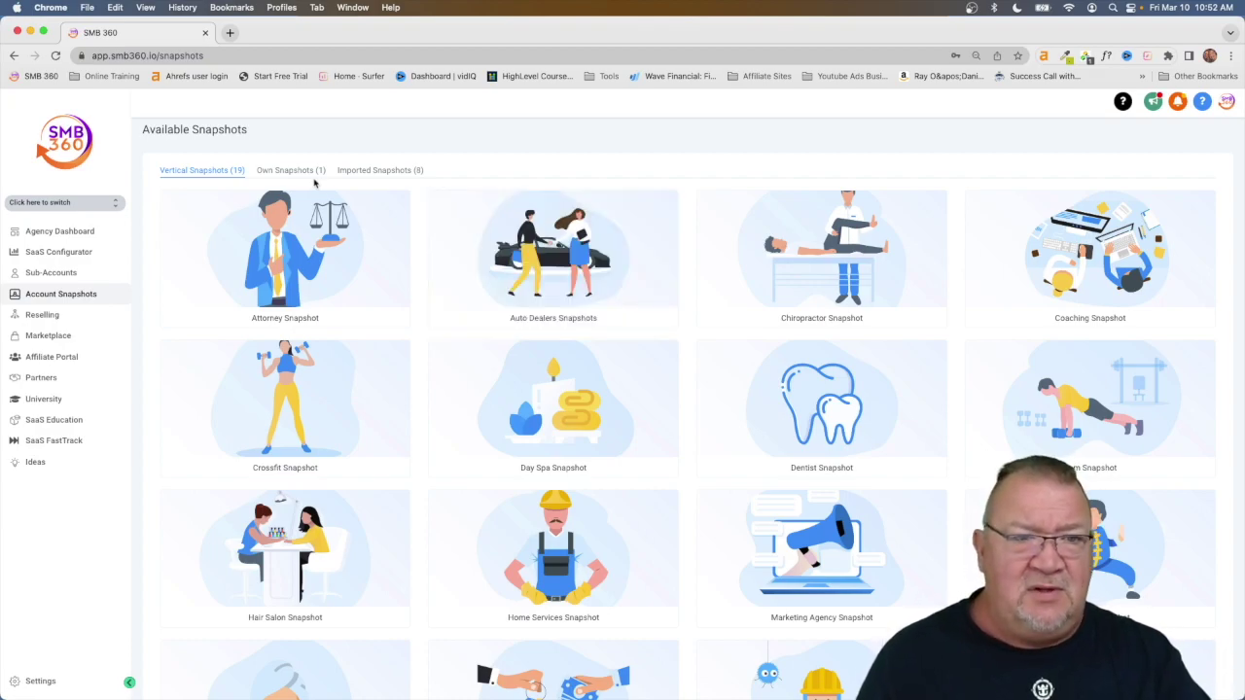
{"action": "left_click", "coordinate": [277, 171]}
{"action": "mouse_move", "coordinate": [315, 211]}
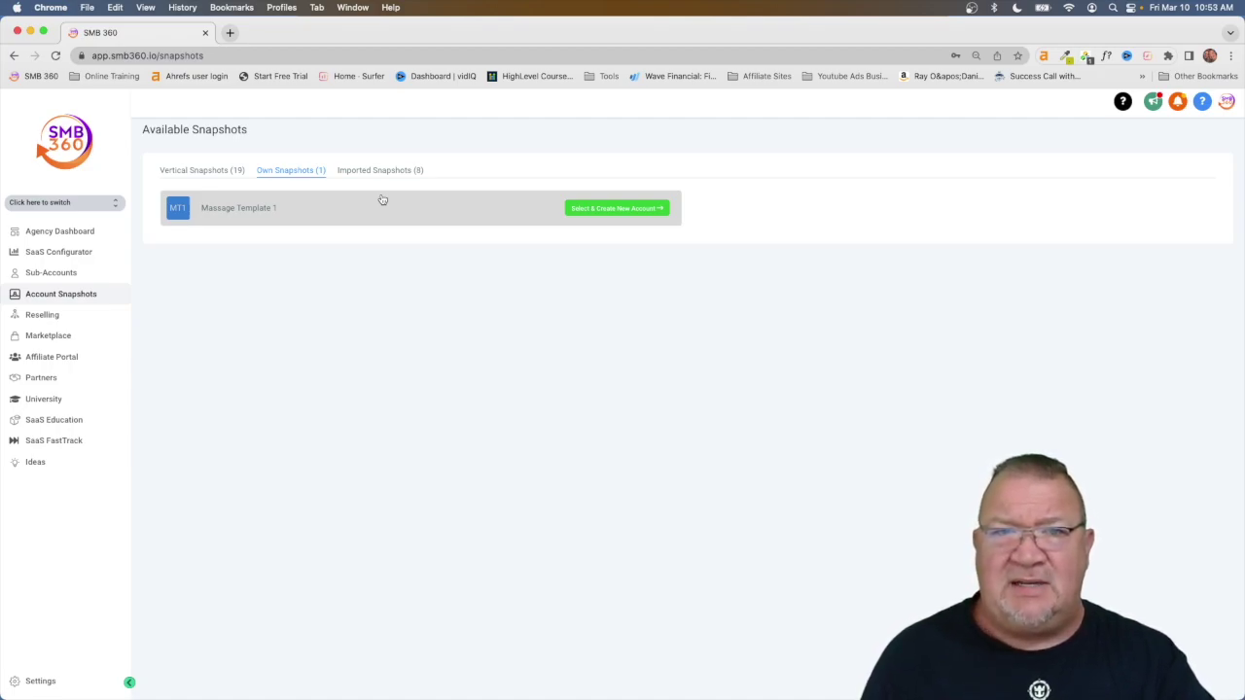
{"action": "left_click", "coordinate": [362, 170]}
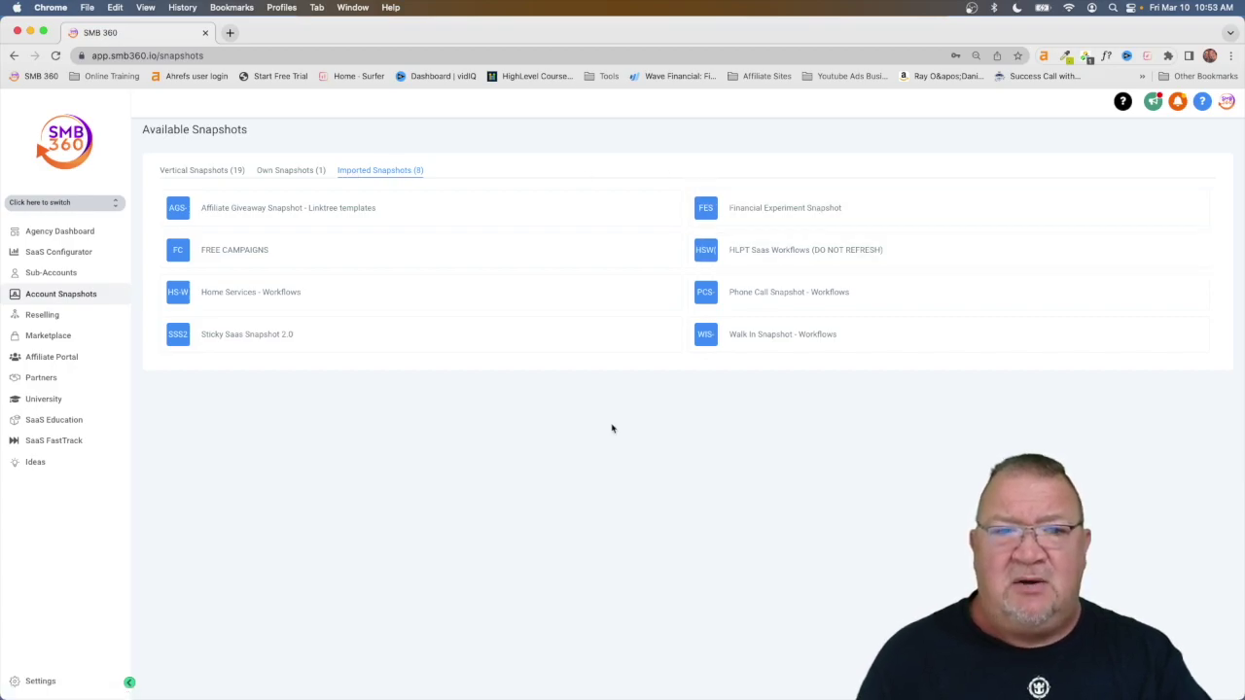
{"action": "mouse_move", "coordinate": [506, 202]}
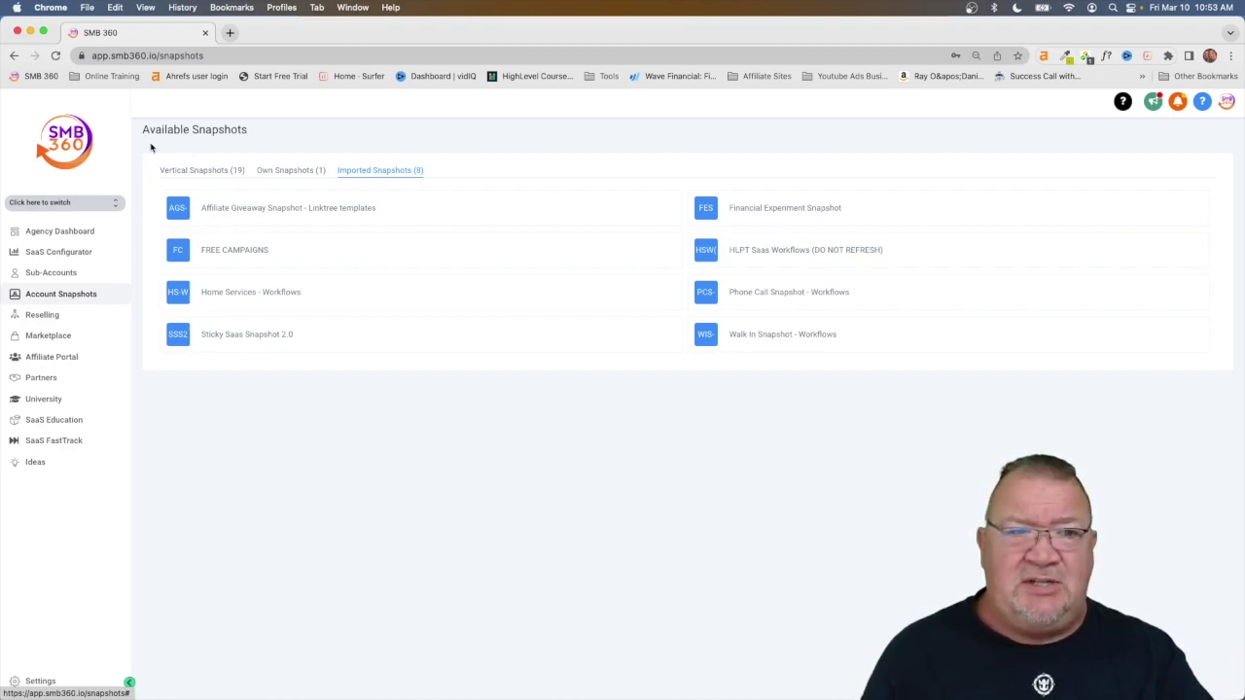
{"action": "left_click", "coordinate": [195, 172]}
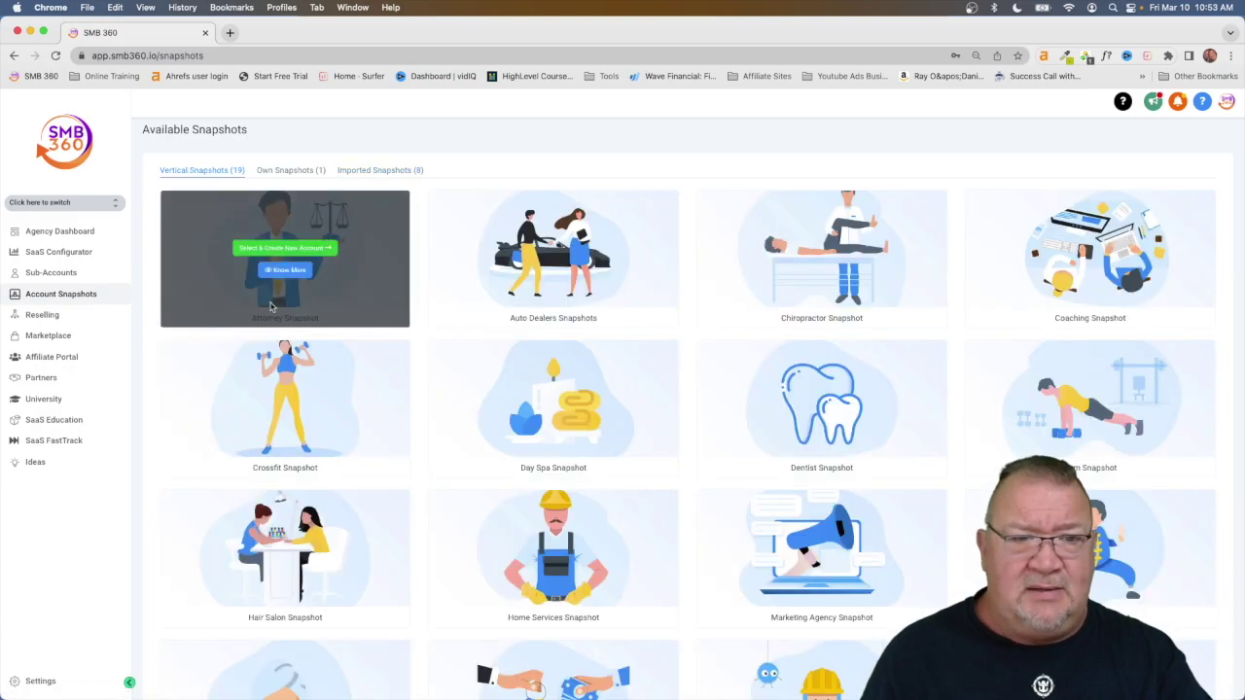
{"action": "left_click", "coordinate": [287, 250]}
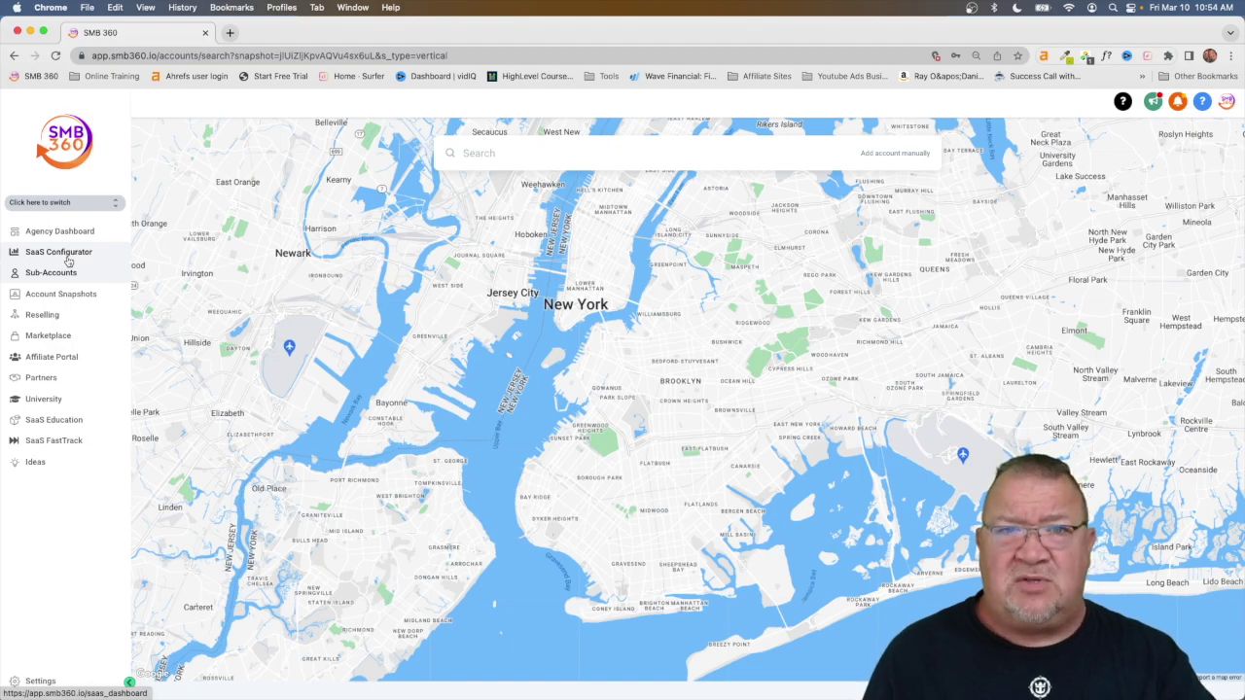
{"action": "left_click", "coordinate": [47, 273]}
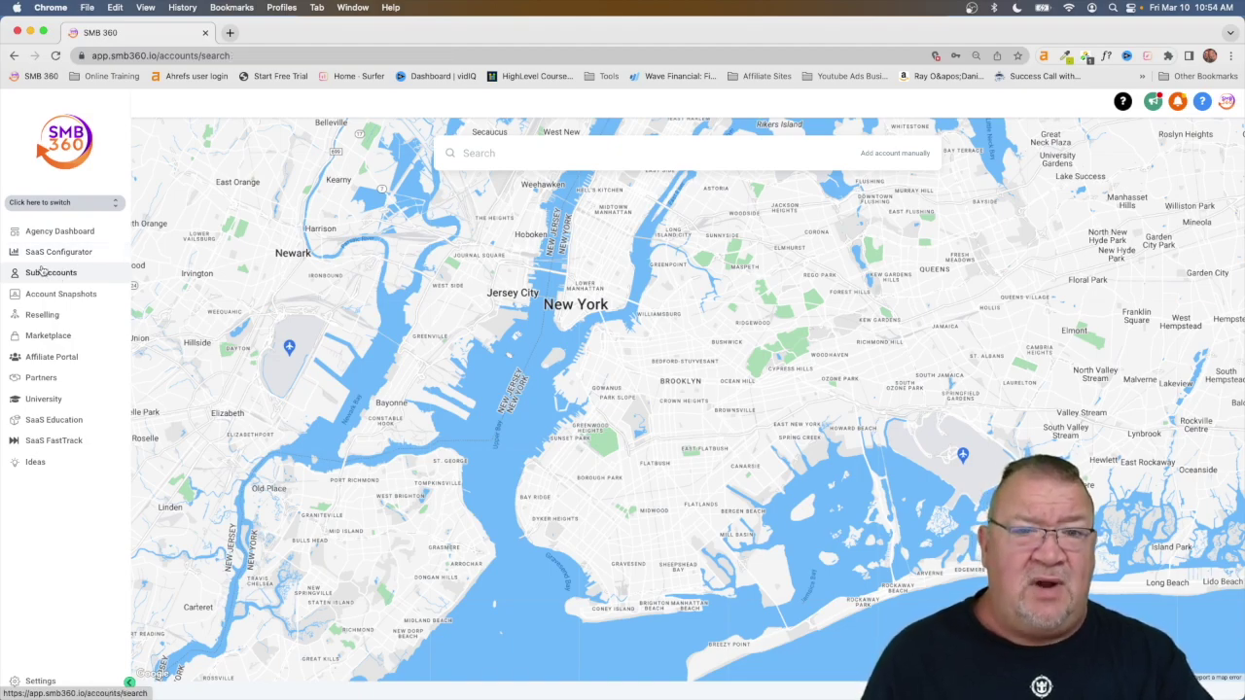
{"action": "left_click", "coordinate": [41, 253]}
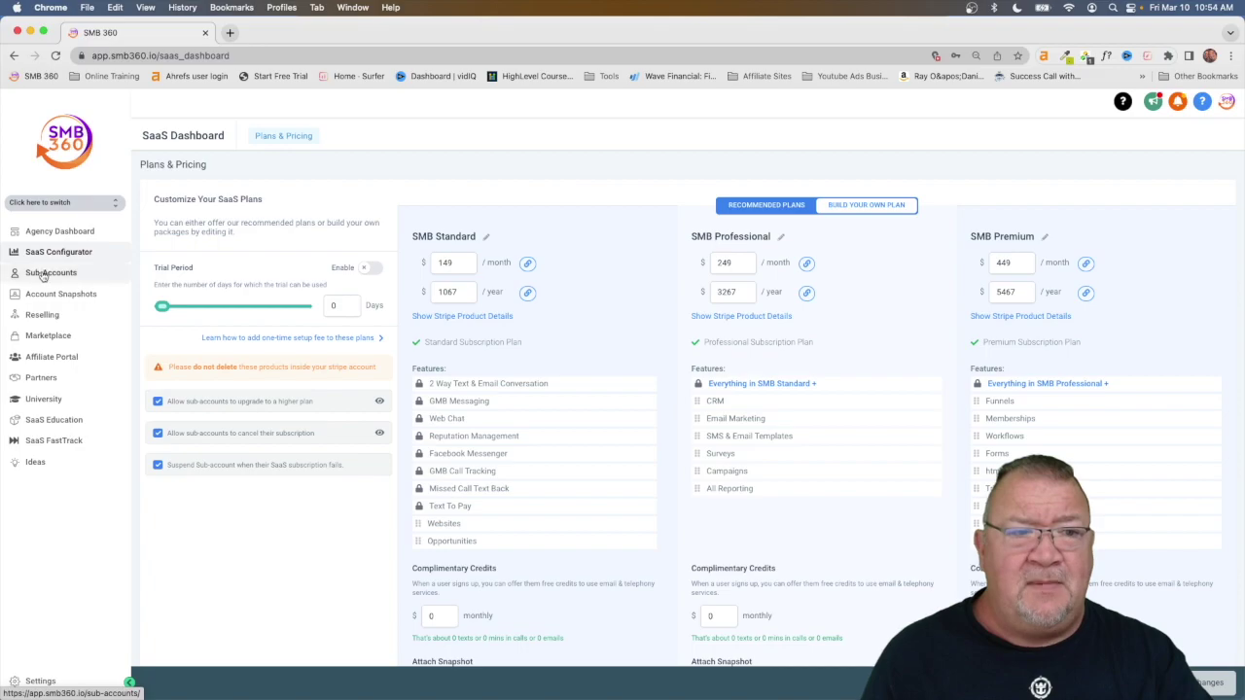
Step: Open the Complete Massage & Spa sub-account's details and start loading a snapshot into it
{"action": "left_click", "coordinate": [41, 277]}
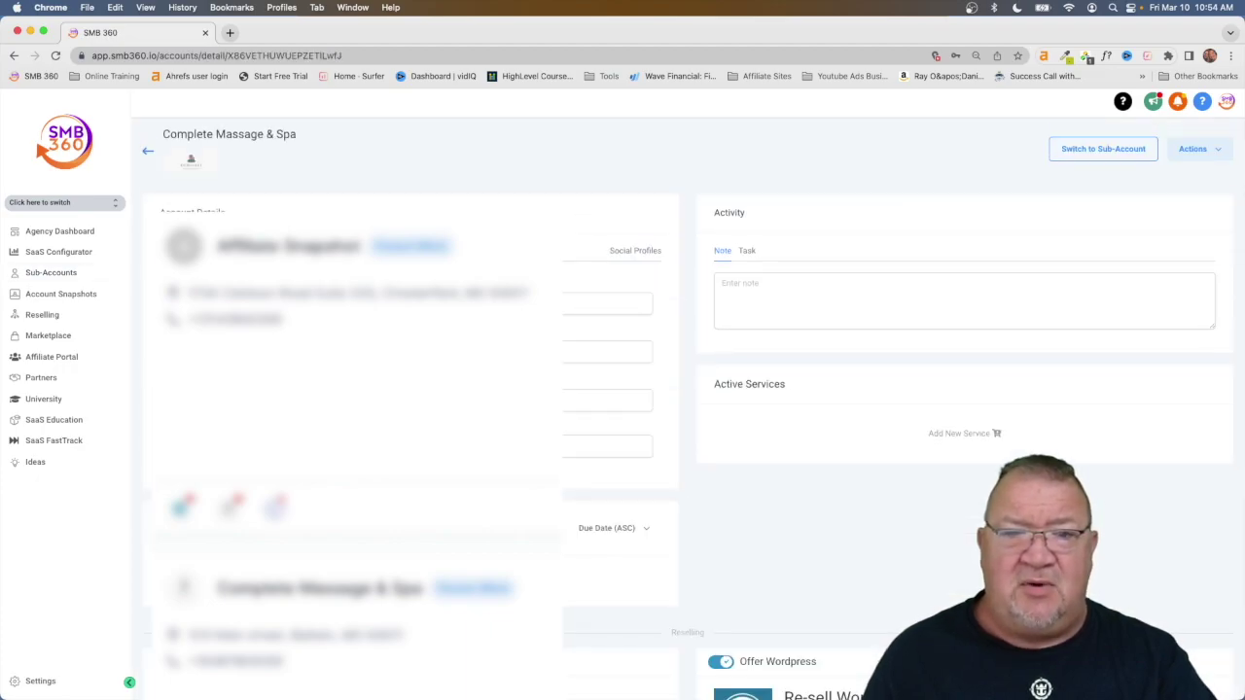
{"action": "left_click", "coordinate": [1195, 151]}
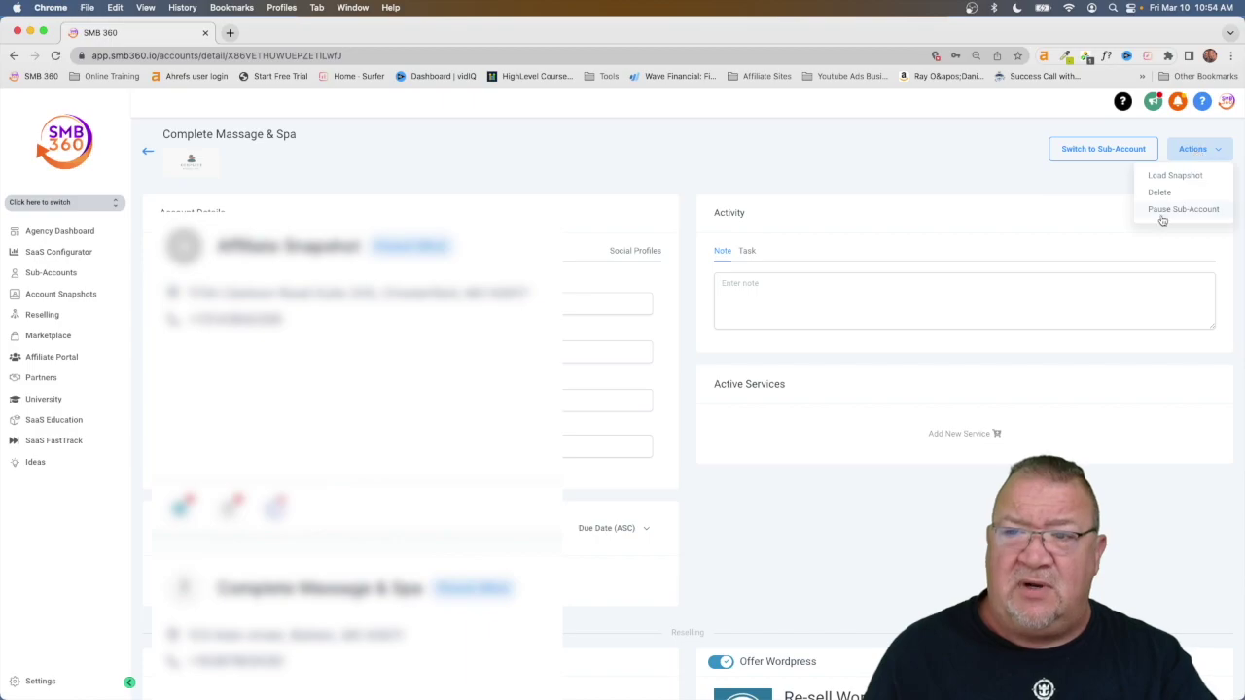
{"action": "left_click", "coordinate": [1175, 176]}
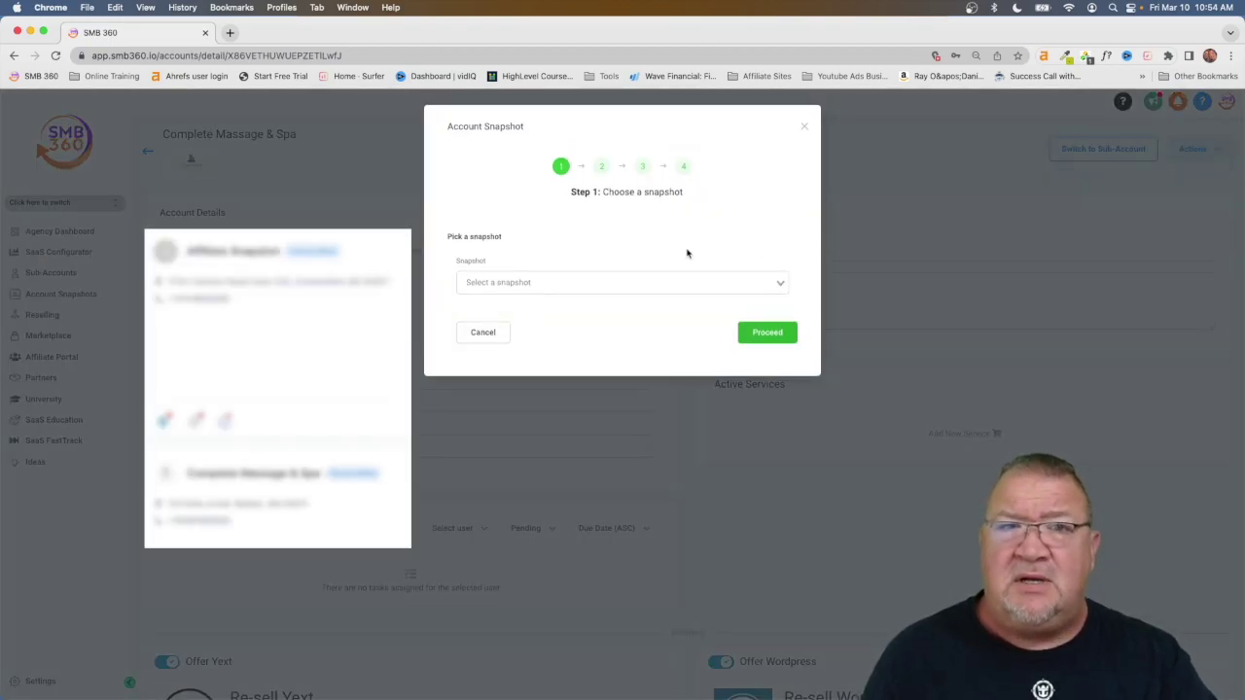
Step: Choose the imported "Phone Call Snapshot - Workflows" as the snapshot to load and proceed to asset selection
{"action": "left_click", "coordinate": [582, 283]}
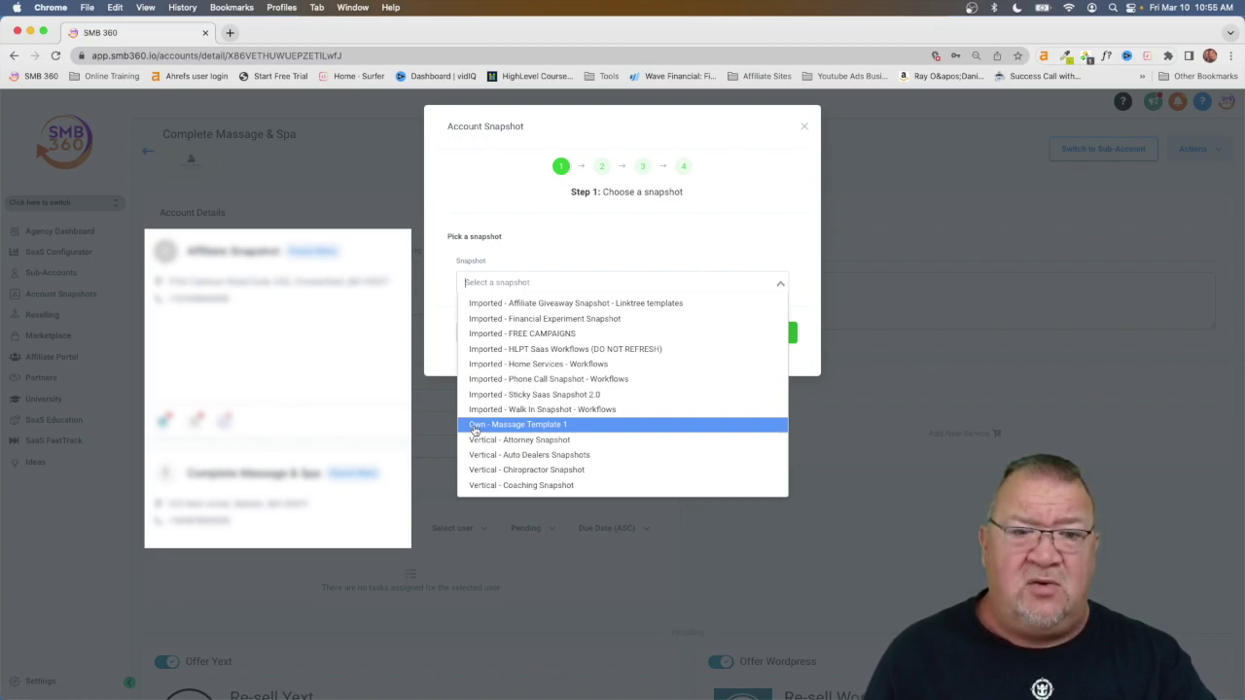
{"action": "scroll", "coordinate": [473, 429], "scroll_direction": "down", "scroll_amount": 2}
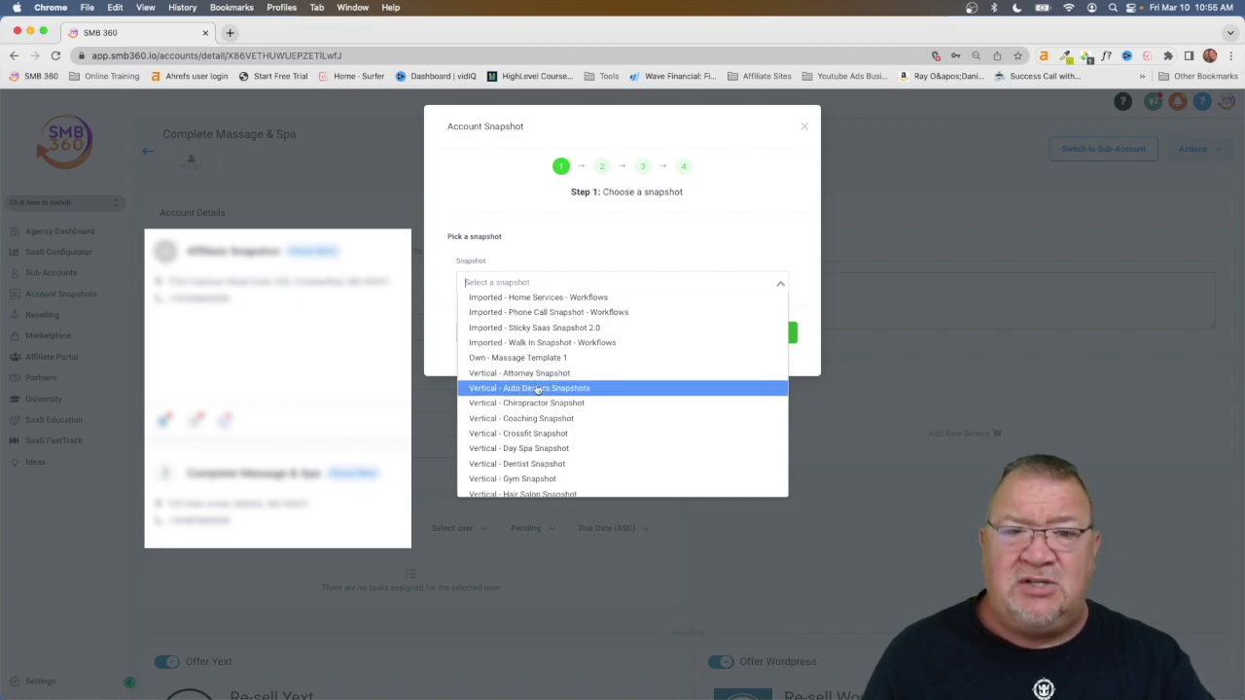
{"action": "scroll", "coordinate": [537, 389], "scroll_direction": "up", "scroll_amount": 2}
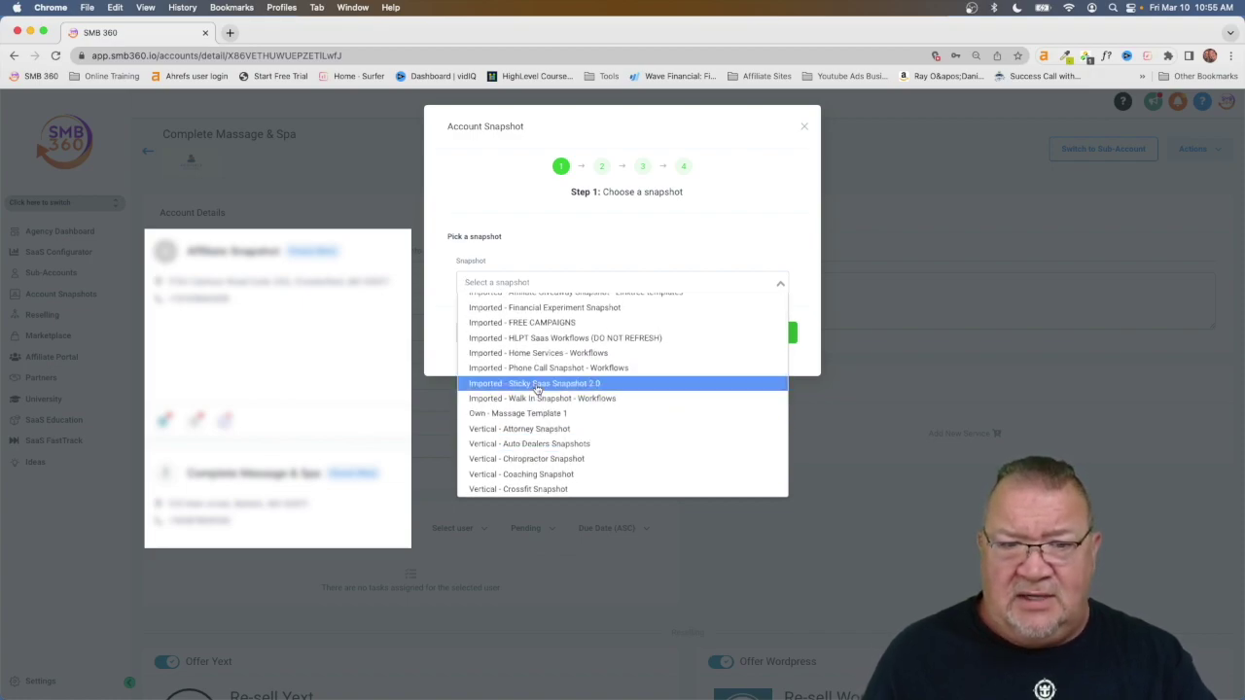
{"action": "left_click", "coordinate": [529, 368]}
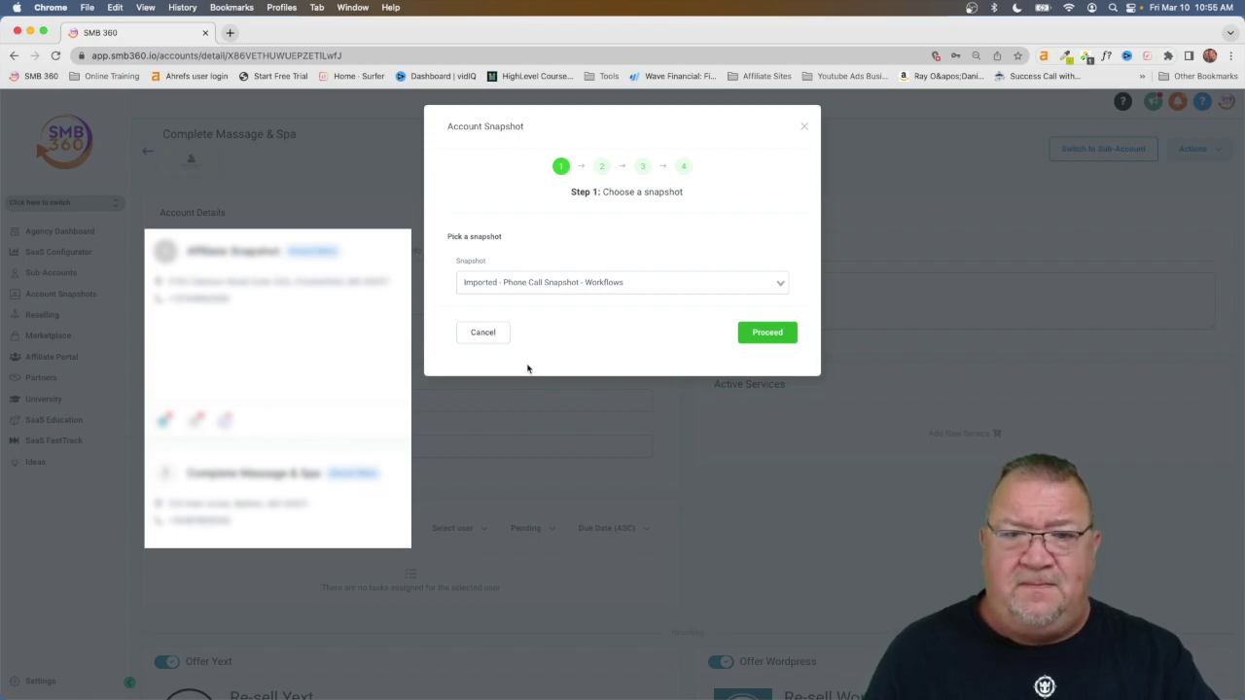
{"action": "left_click", "coordinate": [768, 334]}
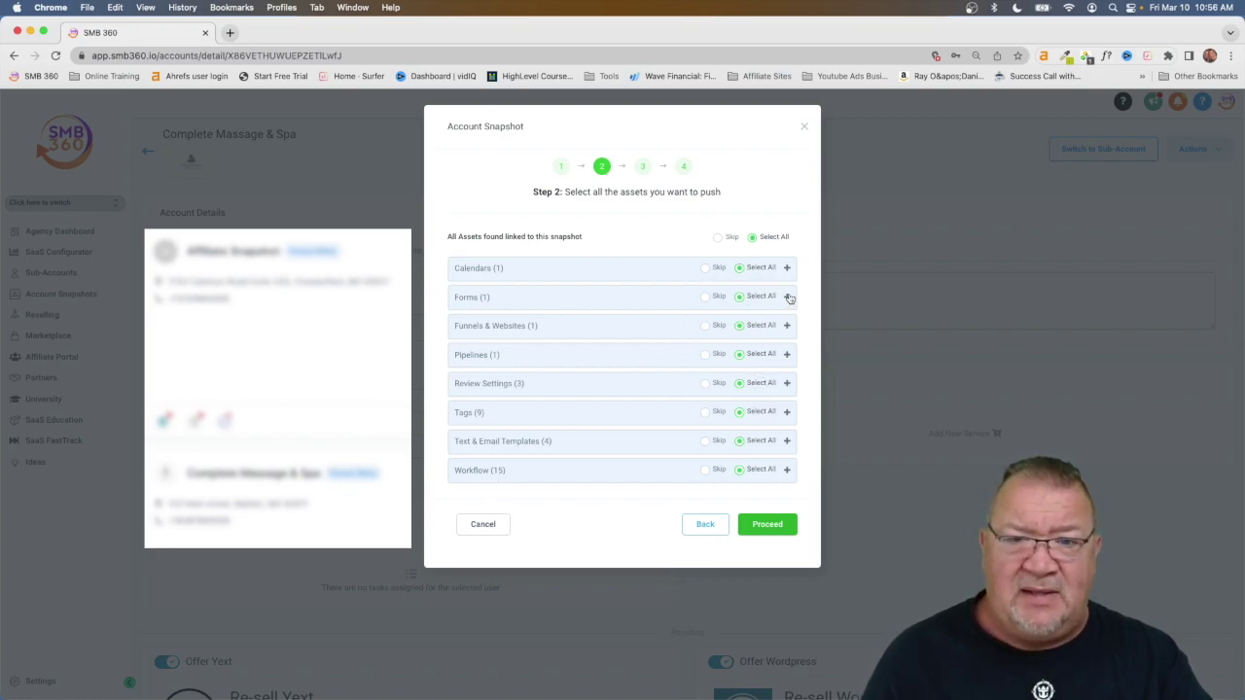
Step: Examine which calendars and tags are included in the snapshot's assets
{"action": "left_click", "coordinate": [787, 268]}
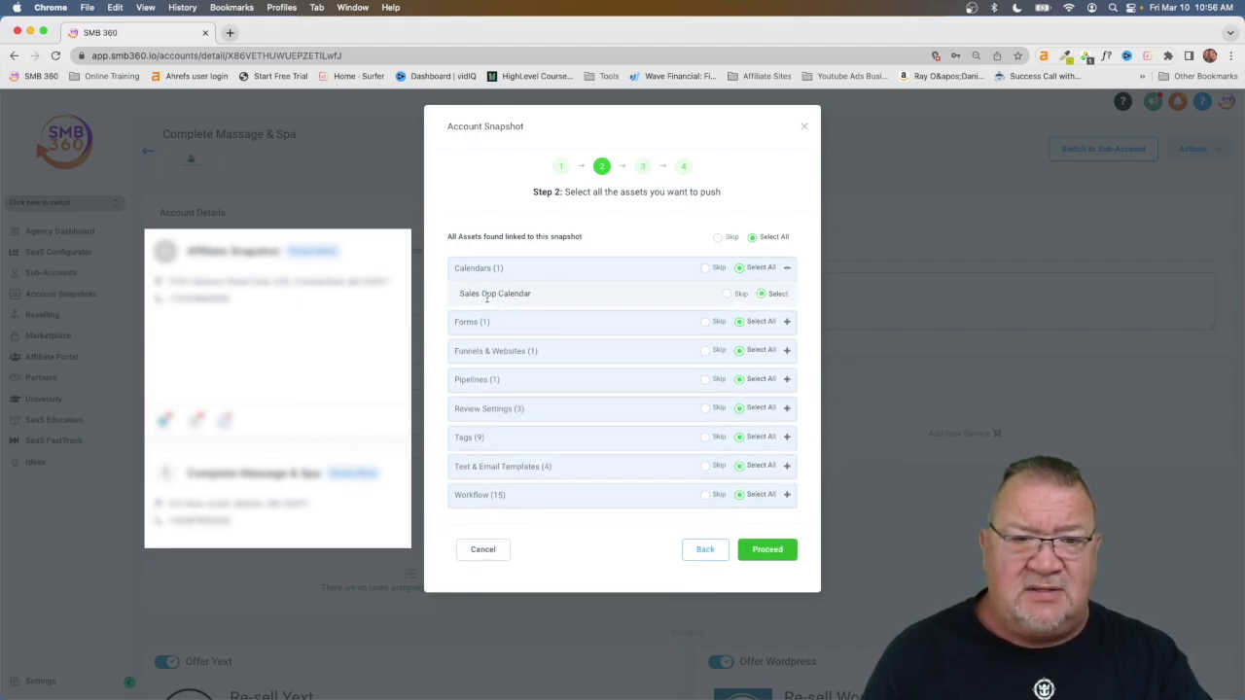
{"action": "left_click", "coordinate": [787, 268]}
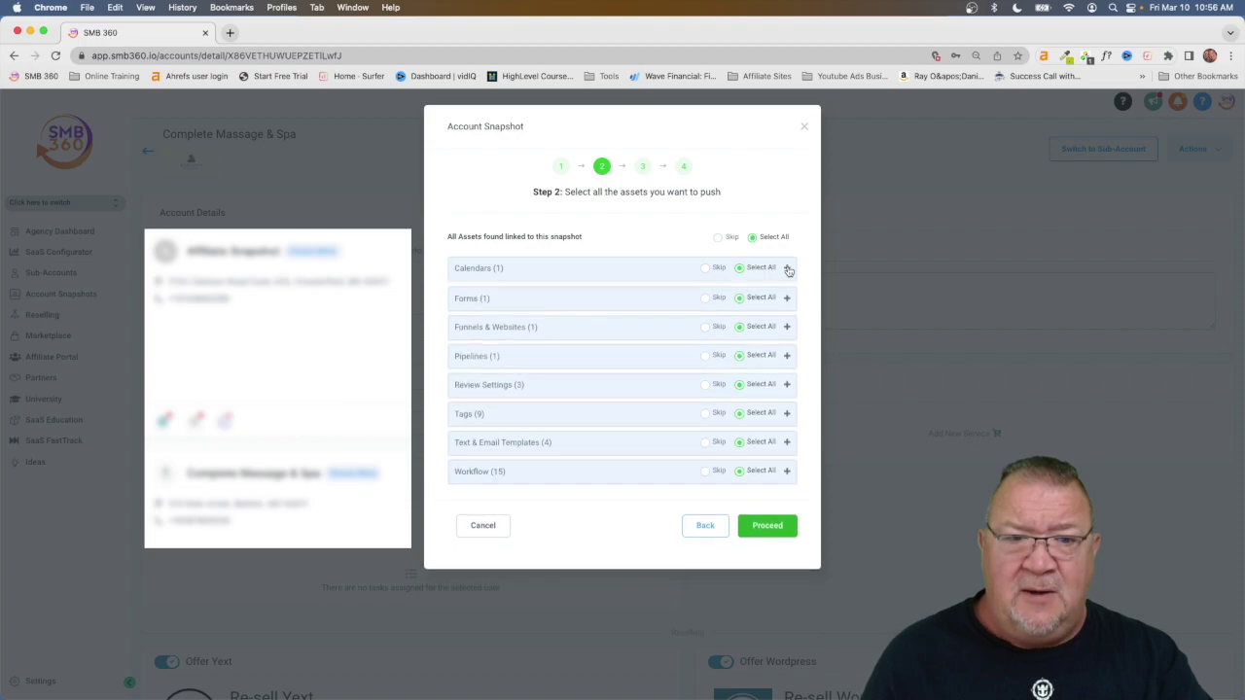
{"action": "left_click", "coordinate": [787, 412]}
{"action": "scroll", "coordinate": [672, 433], "scroll_direction": "down", "scroll_amount": 2}
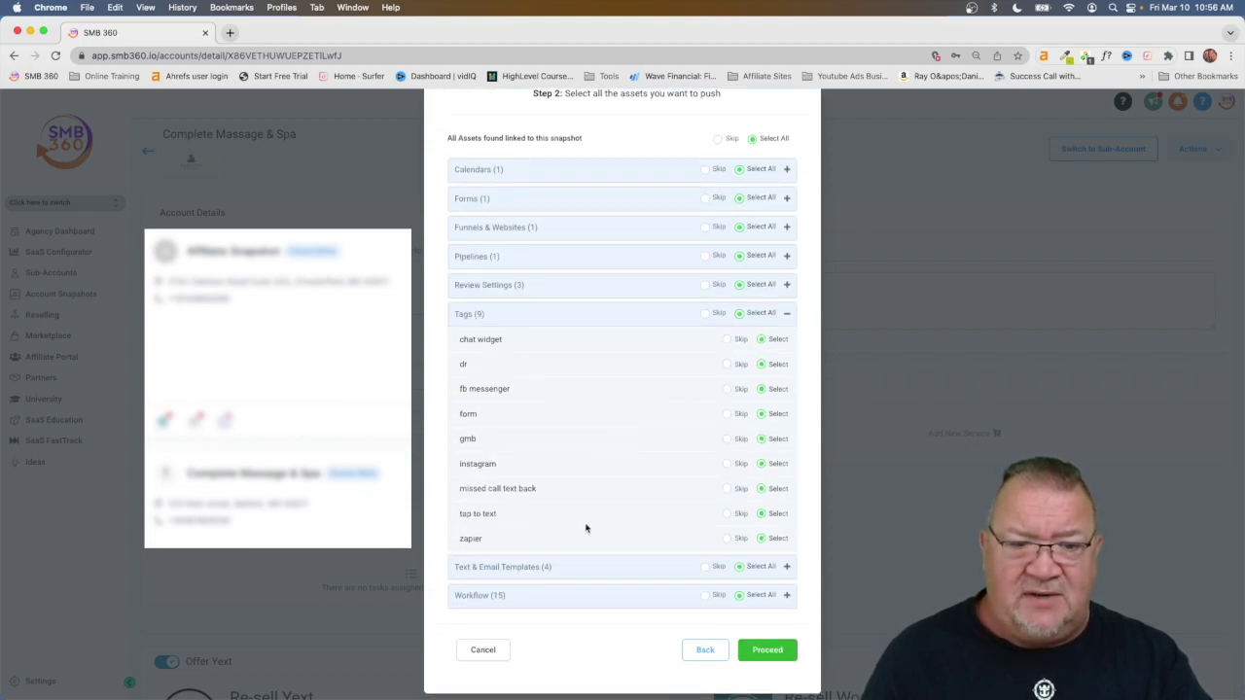
{"action": "left_click", "coordinate": [787, 313]}
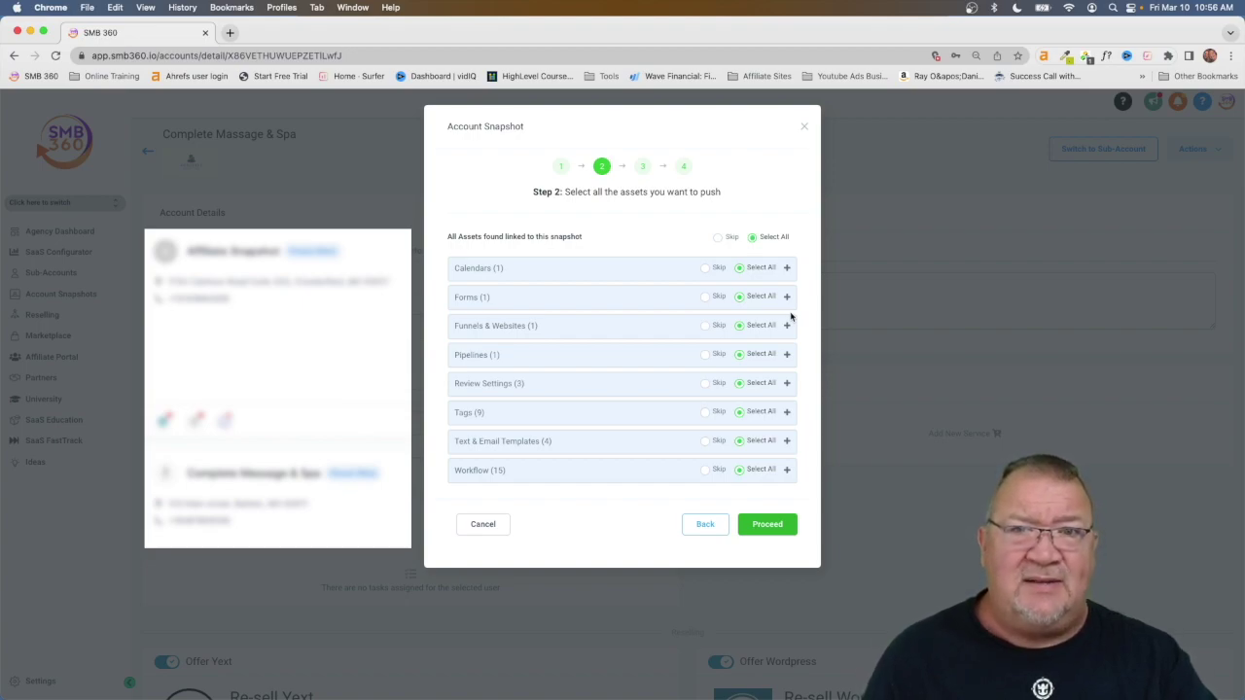
Step: Set every asset category of the snapshot to Skip, from Calendars through Workflow
{"action": "left_click", "coordinate": [706, 269]}
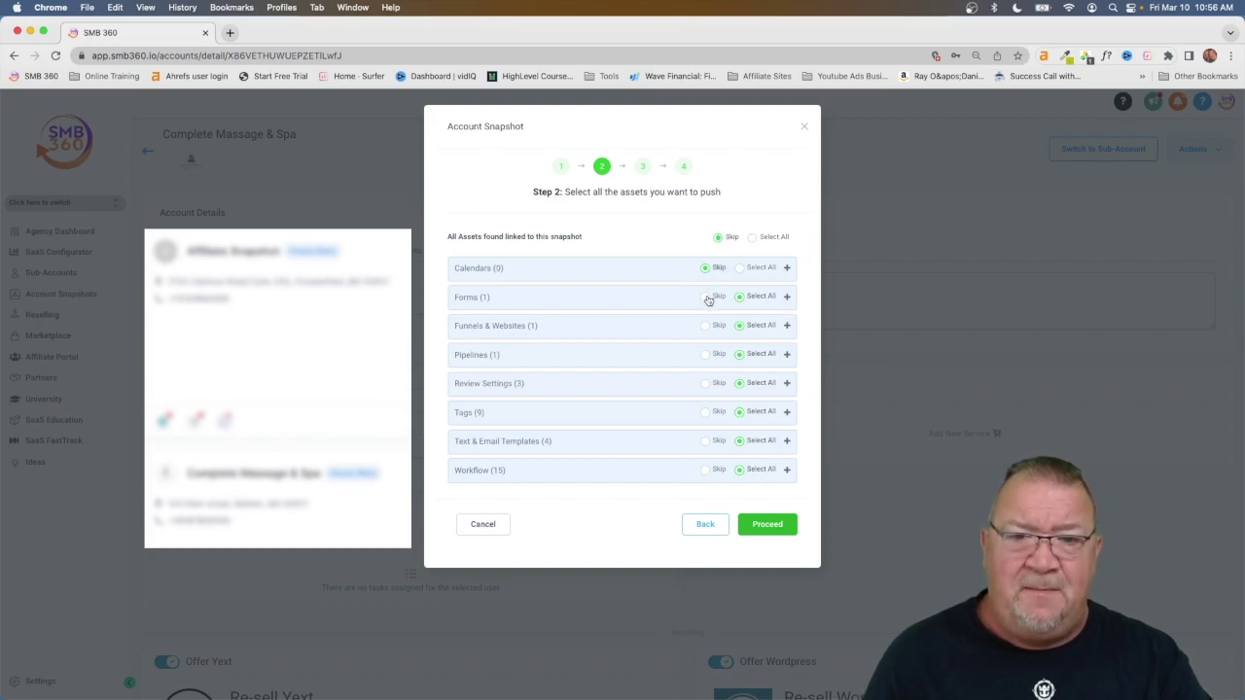
{"action": "left_click", "coordinate": [705, 297]}
{"action": "left_click", "coordinate": [705, 326]}
{"action": "left_click", "coordinate": [706, 355]}
{"action": "left_click", "coordinate": [706, 384]}
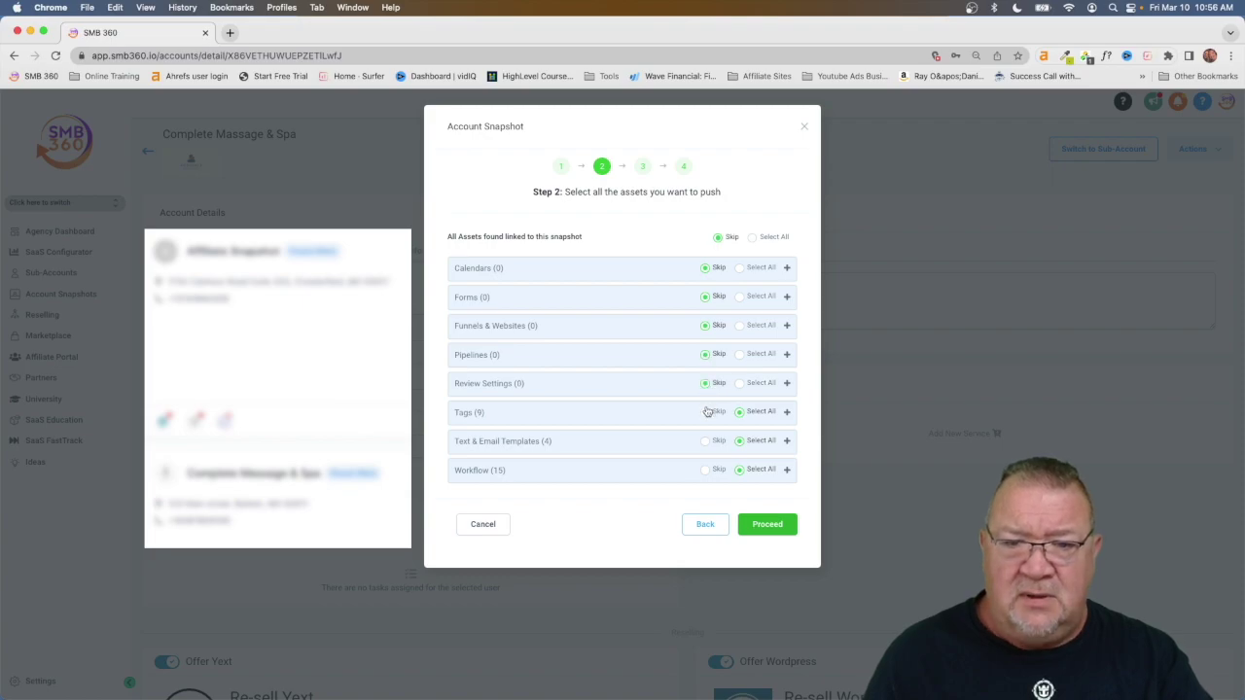
{"action": "left_click", "coordinate": [705, 413]}
{"action": "left_click", "coordinate": [706, 442]}
{"action": "left_click", "coordinate": [705, 470]}
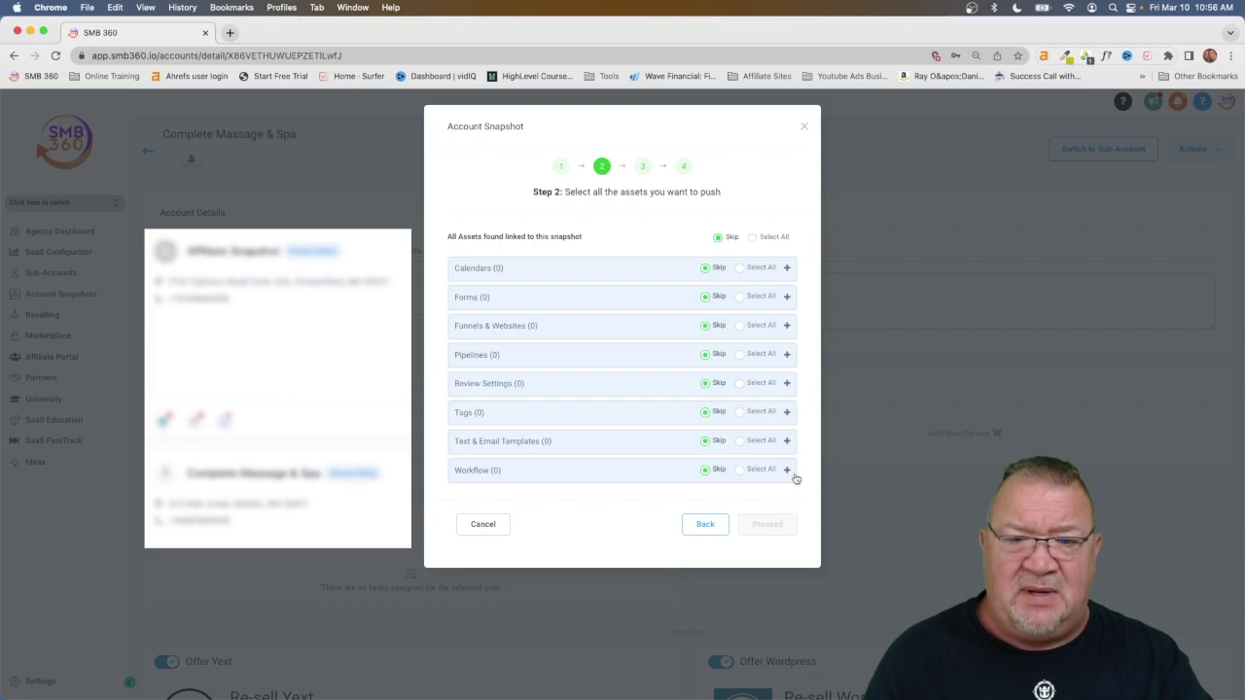
Step: Select only the "Inbound Lead Nurturing (Chat Widget)" workflow to push and proceed to the conflict check
{"action": "left_click", "coordinate": [786, 472]}
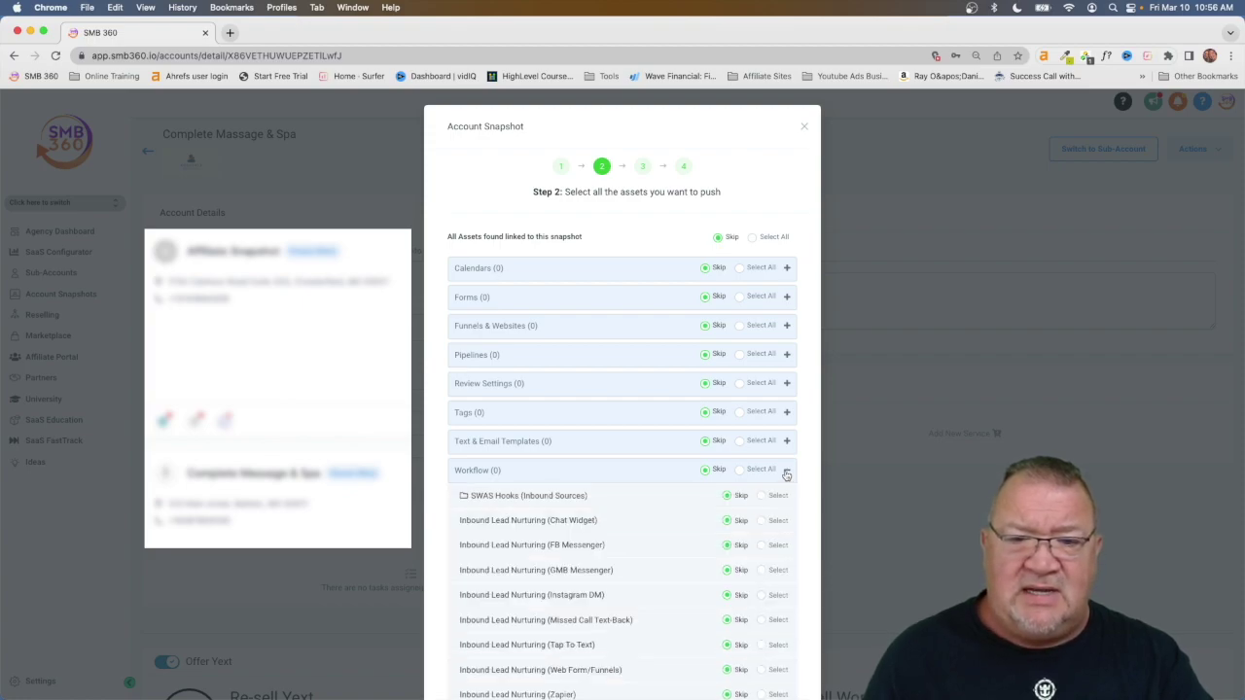
{"action": "scroll", "coordinate": [786, 476], "scroll_direction": "down", "scroll_amount": 4}
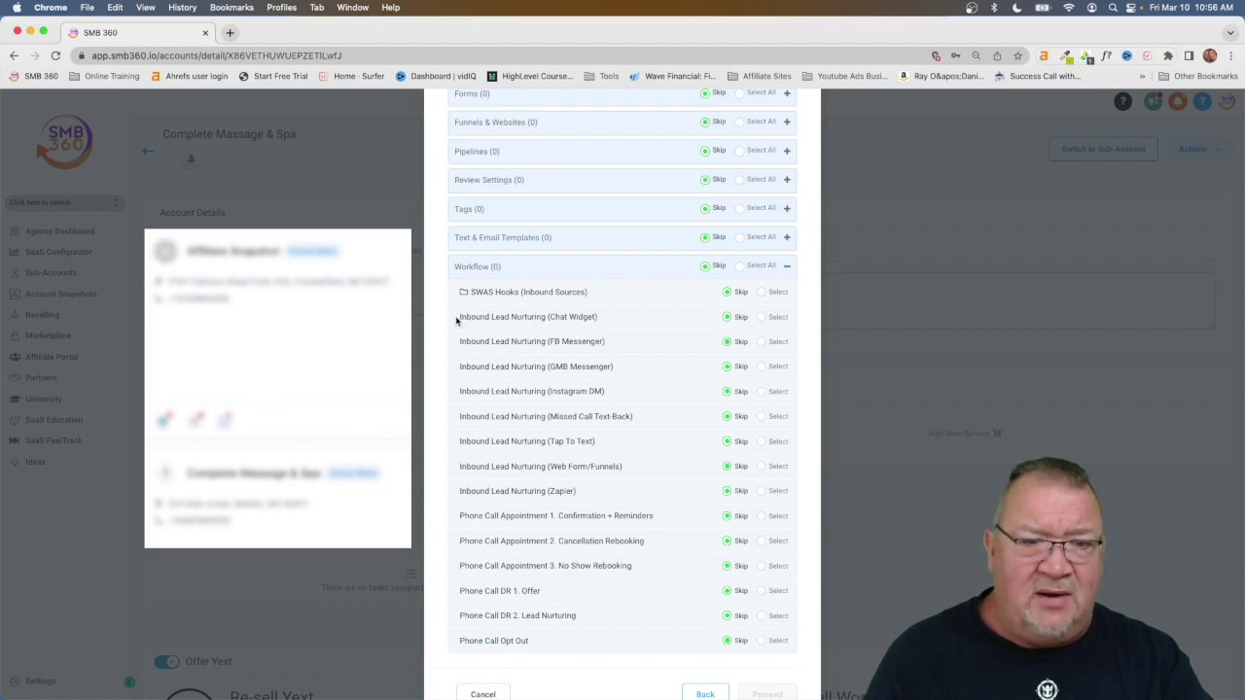
{"action": "left_click_drag", "start_coordinate": [459, 320], "coordinate": [606, 326]}
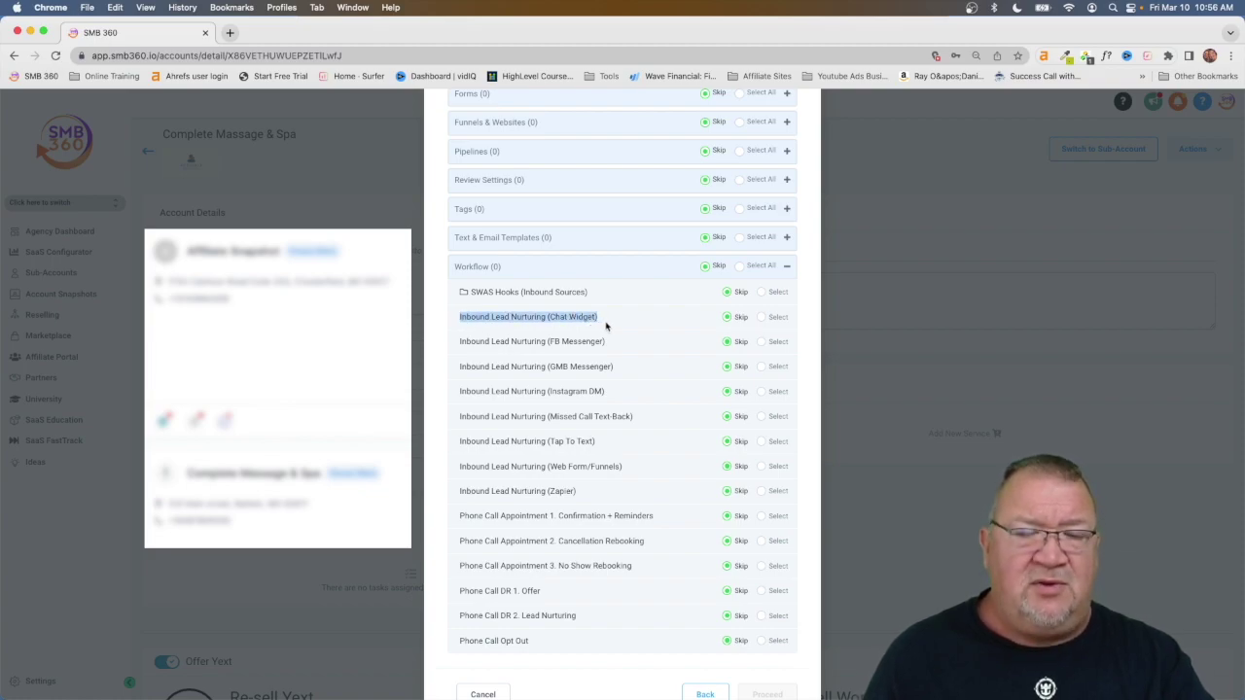
{"action": "left_click", "coordinate": [762, 317]}
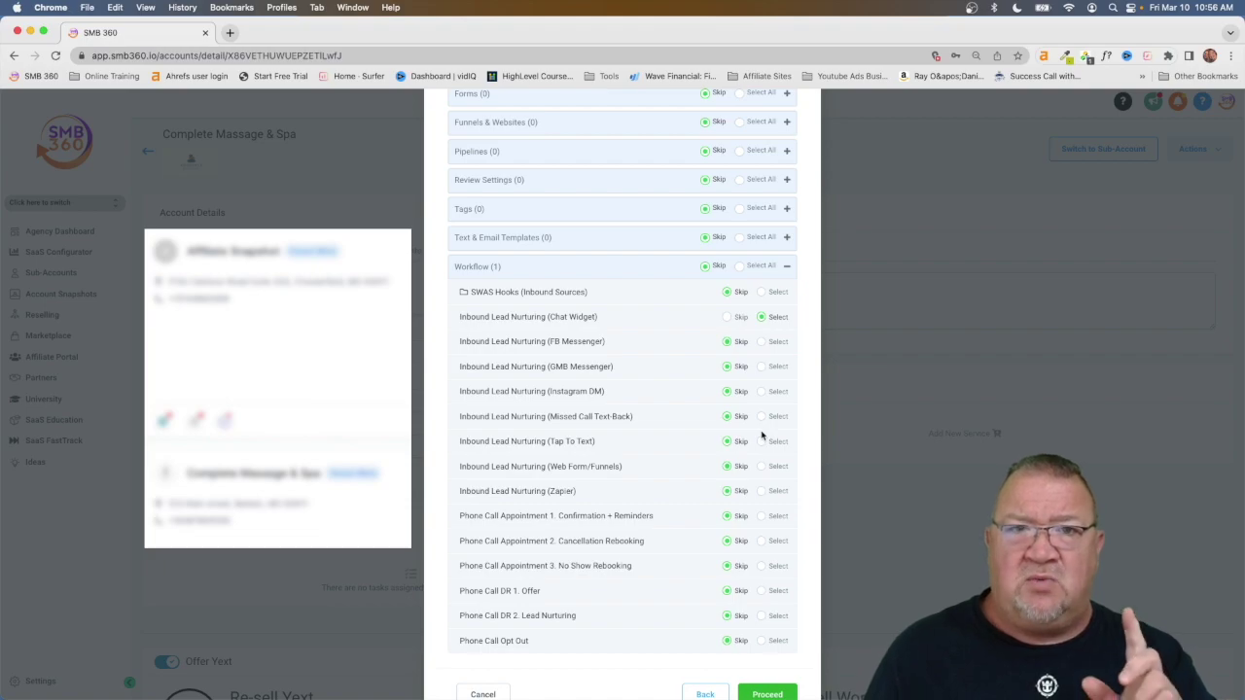
{"action": "left_click", "coordinate": [767, 693]}
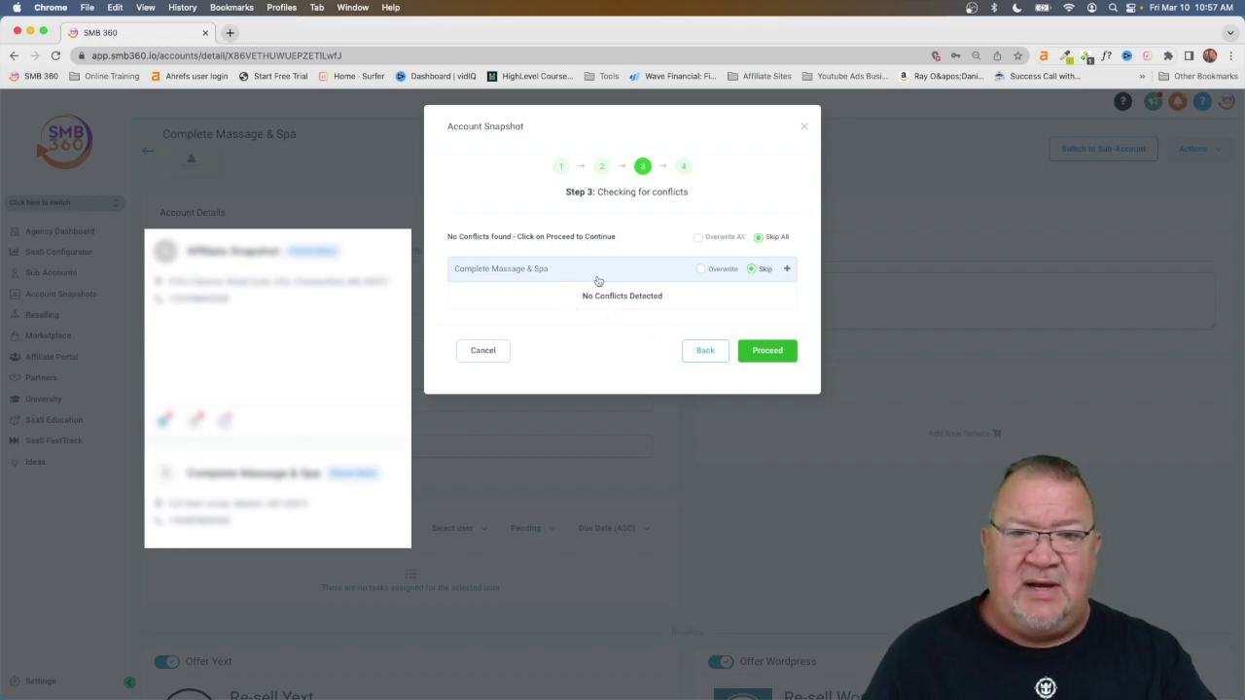
Step: Try the Overwrite option for Complete Massage & Spa in the conflict check and restore Skip
{"action": "left_click_drag", "start_coordinate": [580, 300], "coordinate": [671, 303]}
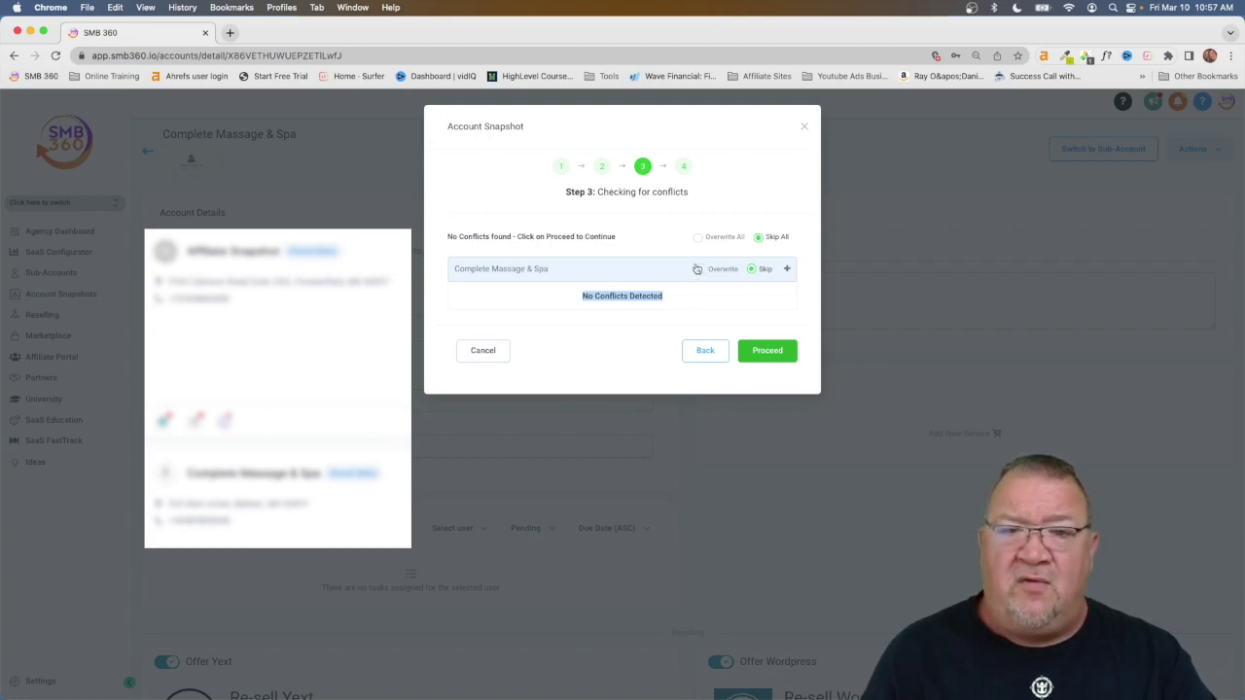
{"action": "left_click", "coordinate": [701, 272]}
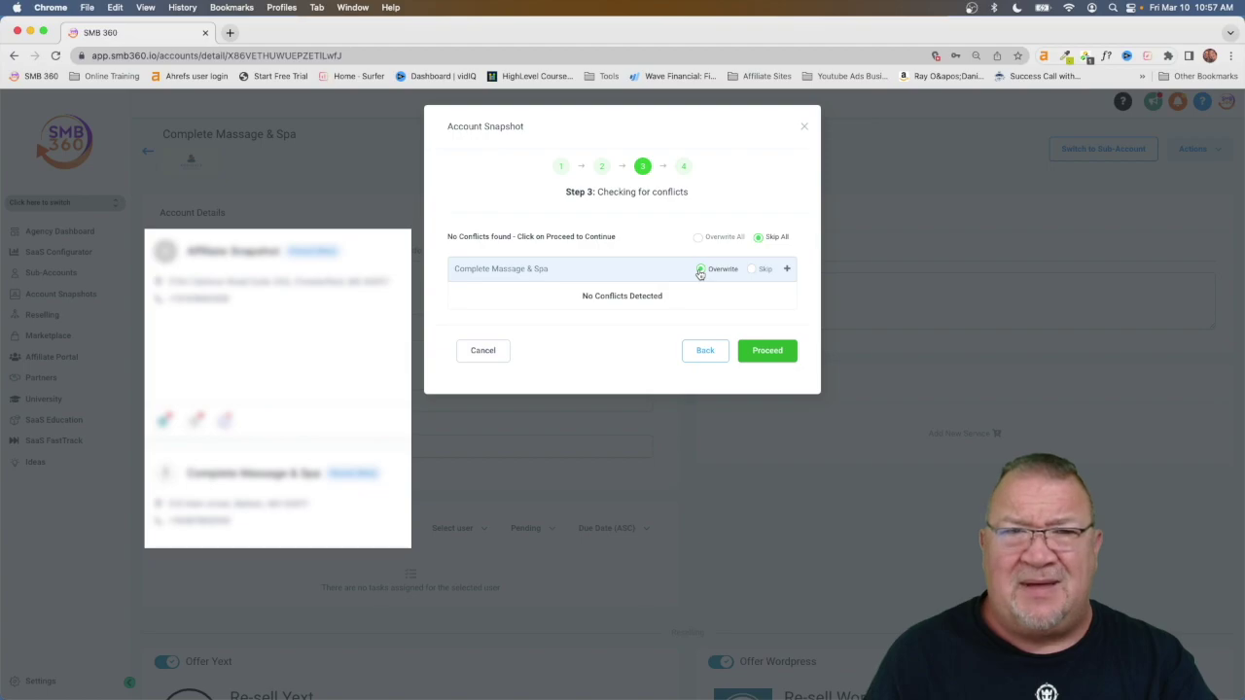
{"action": "left_click", "coordinate": [751, 270]}
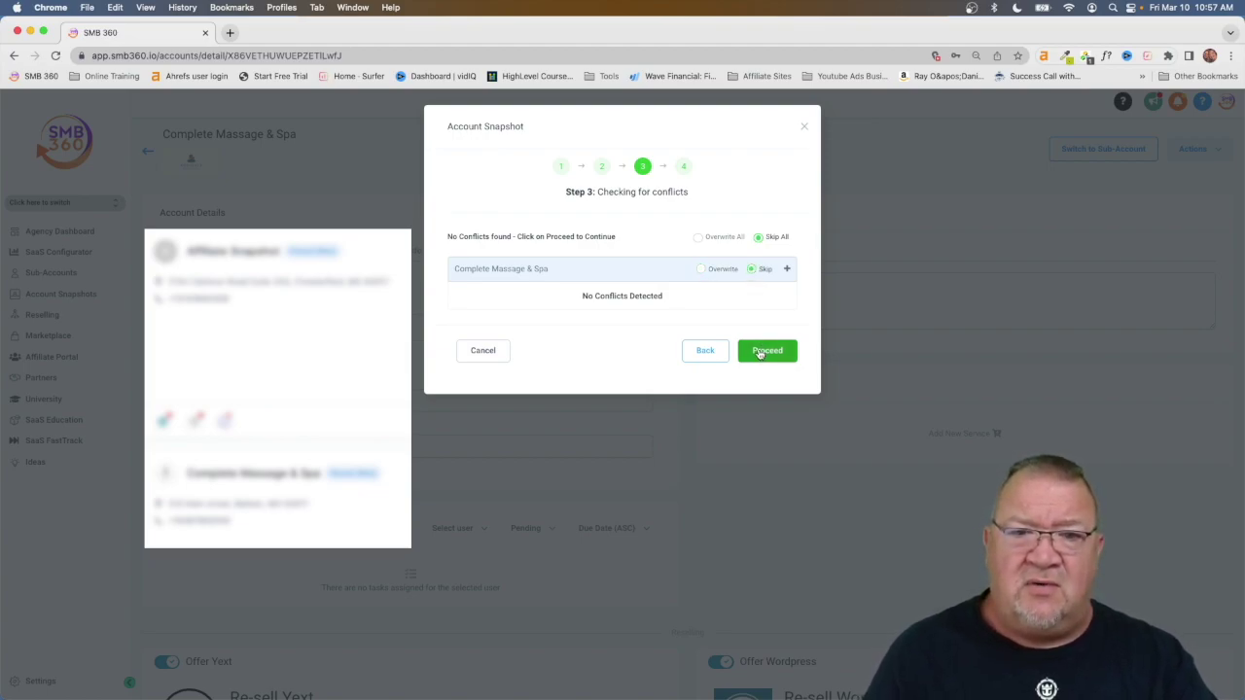
Step: Push the selected snapshot workflow with the conflict check left on Skip, and switch to the Complete Massage & Spa sub-account
{"action": "left_click", "coordinate": [759, 352]}
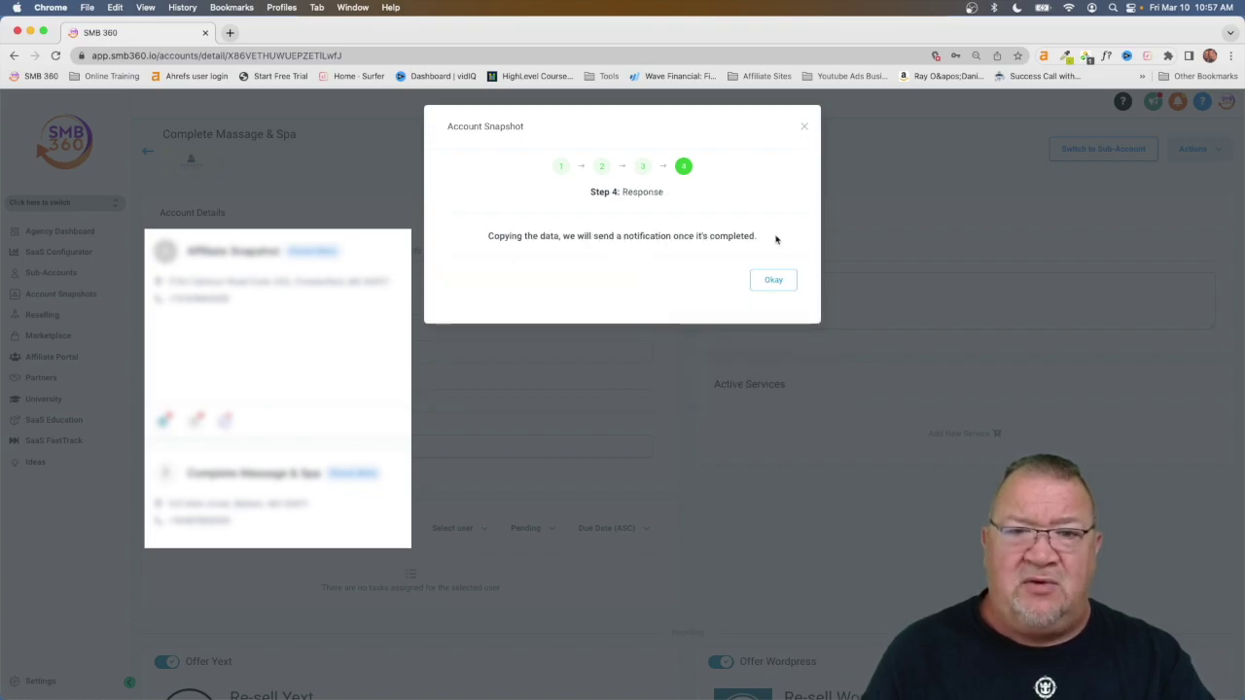
{"action": "left_click", "coordinate": [773, 281]}
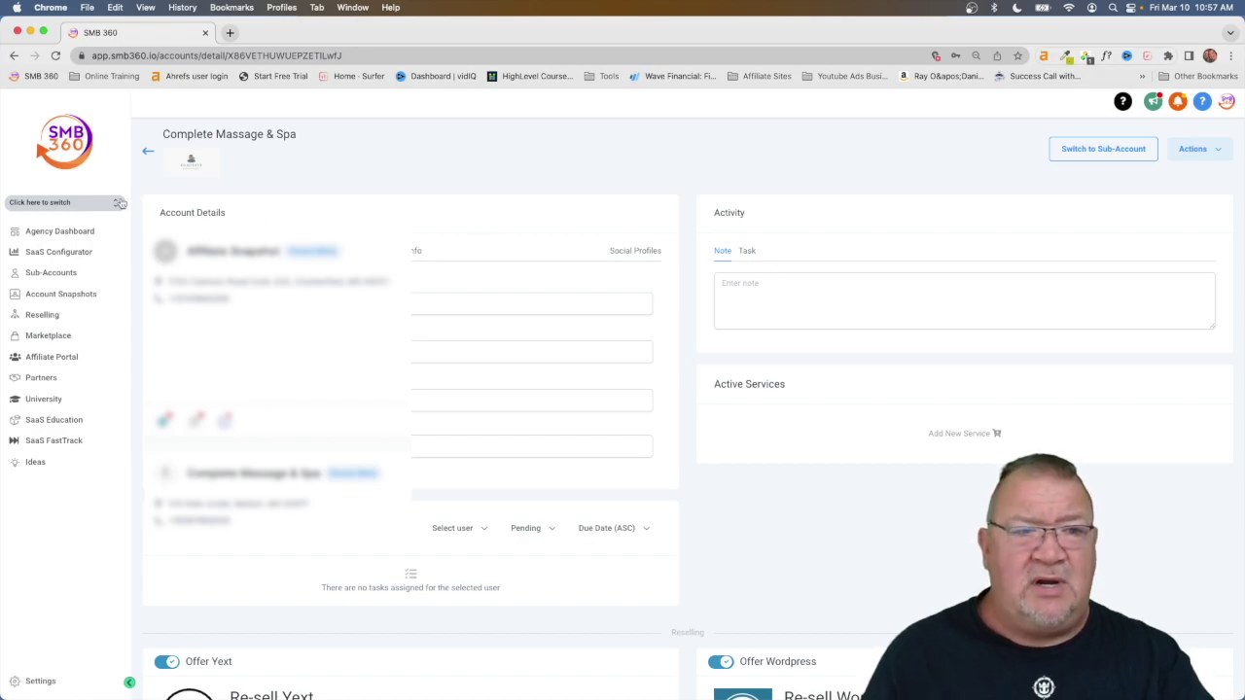
{"action": "left_click", "coordinate": [114, 206]}
{"action": "left_click", "coordinate": [180, 203]}
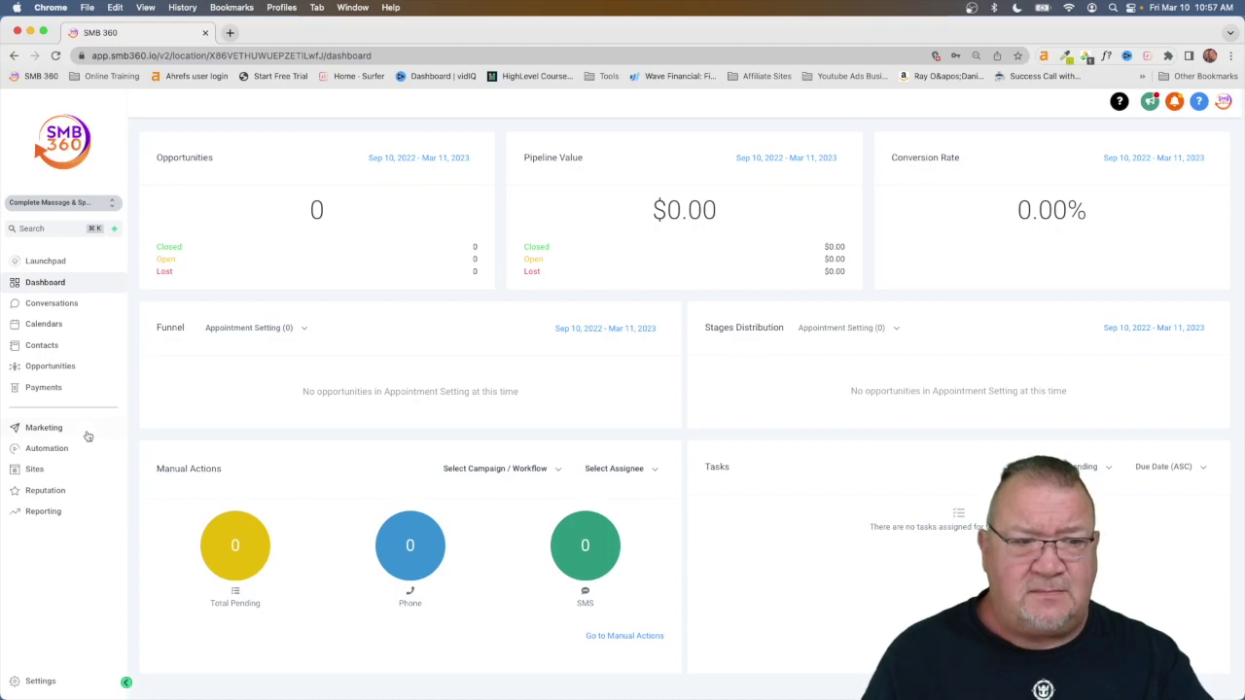
Step: Open the "Inbound Lead Nurturing (Chat Widget)" workflow in the sub-account's automations and review its sequence from the trigger to the last follow-up
{"action": "left_click", "coordinate": [43, 450]}
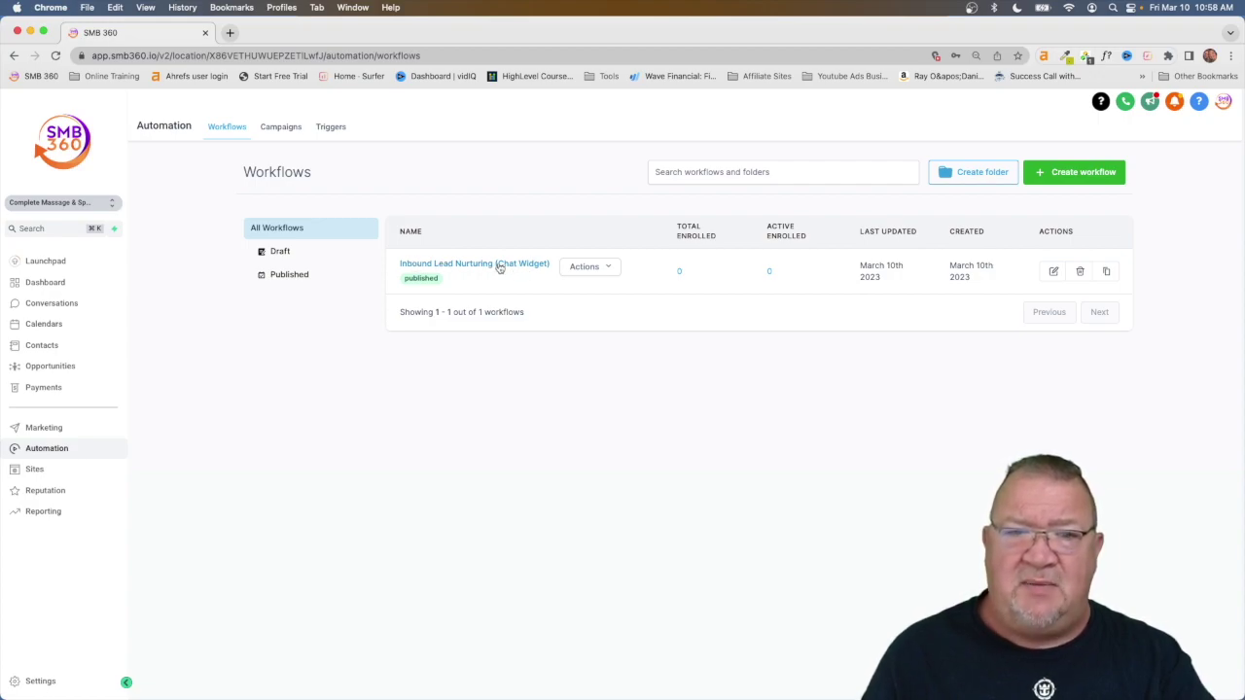
{"action": "left_click", "coordinate": [499, 266]}
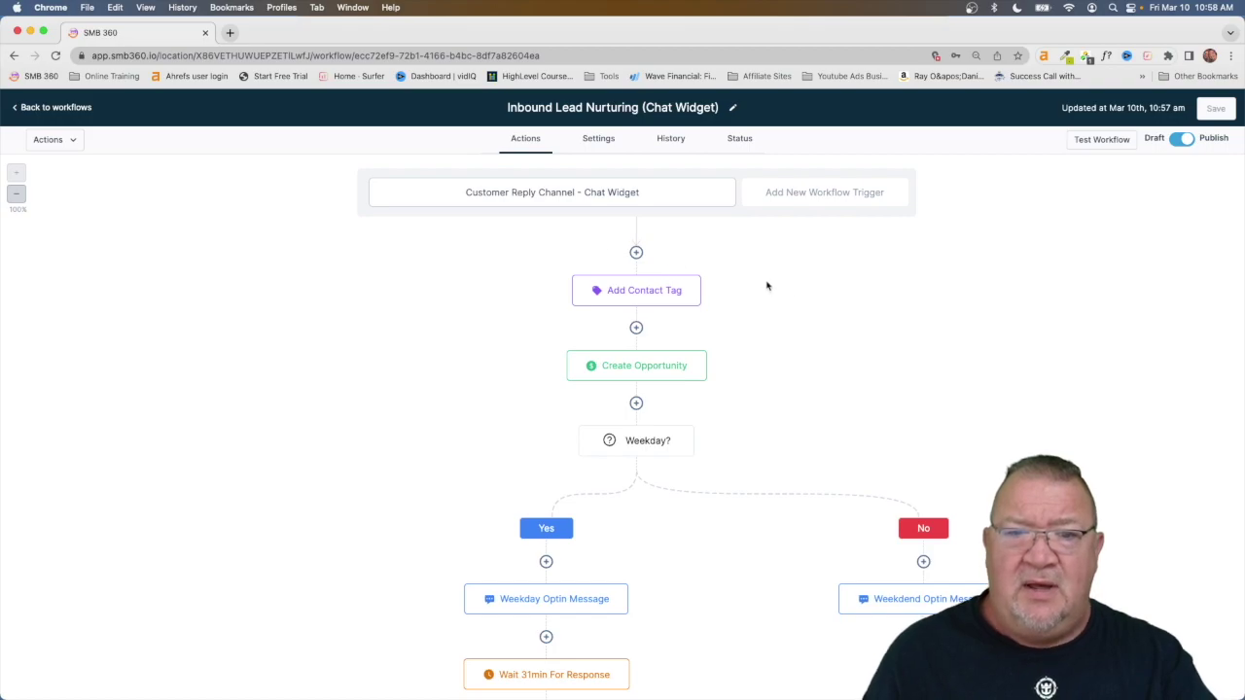
{"action": "scroll", "coordinate": [880, 421], "scroll_direction": "down", "scroll_amount": 10}
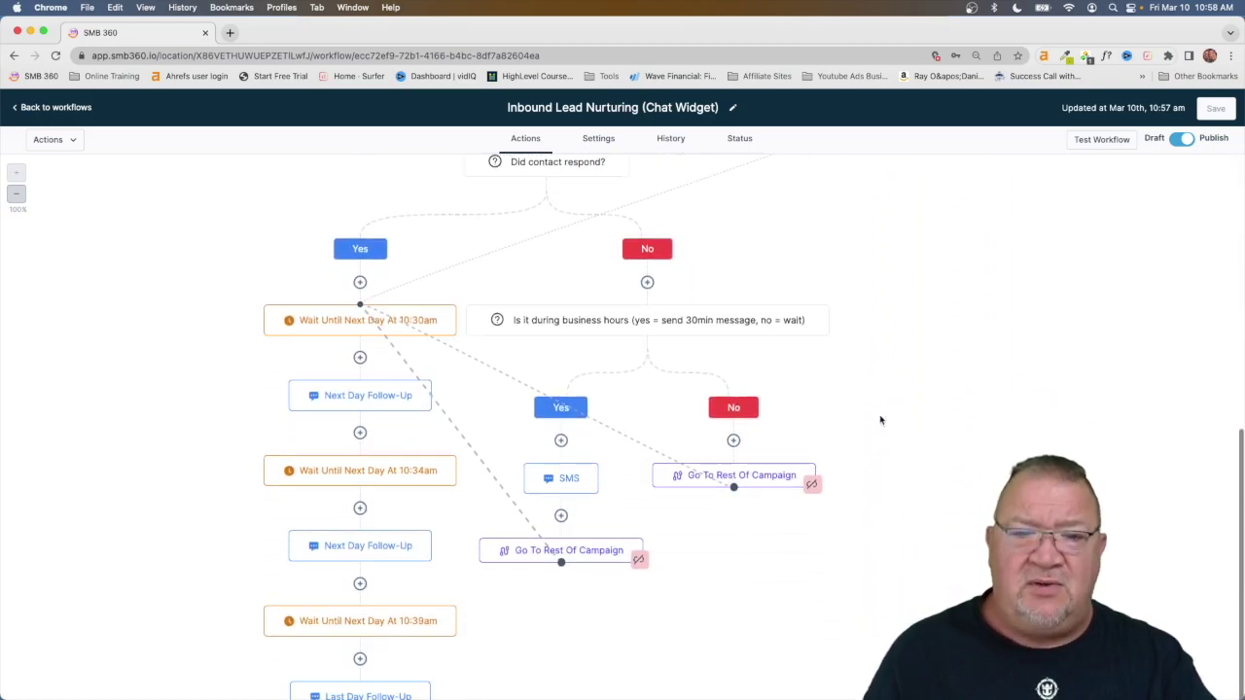
{"action": "scroll", "coordinate": [881, 420], "scroll_direction": "down", "scroll_amount": 3}
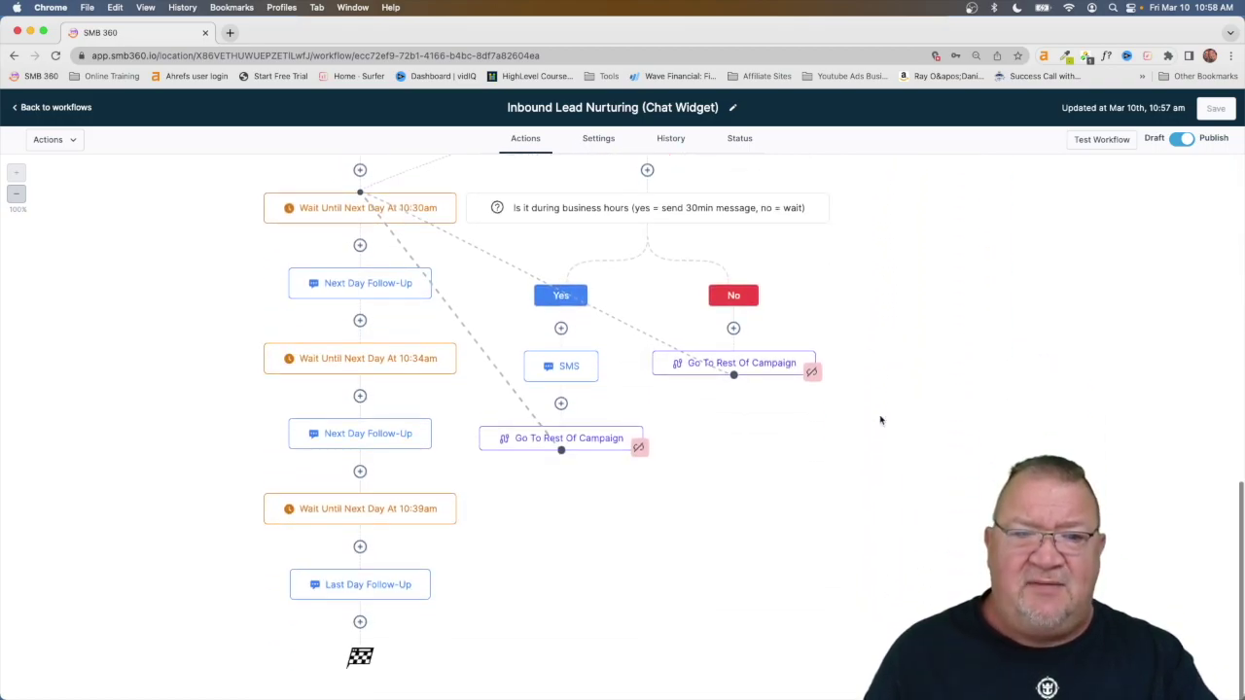
{"action": "scroll", "coordinate": [881, 420], "scroll_direction": "up", "scroll_amount": 8}
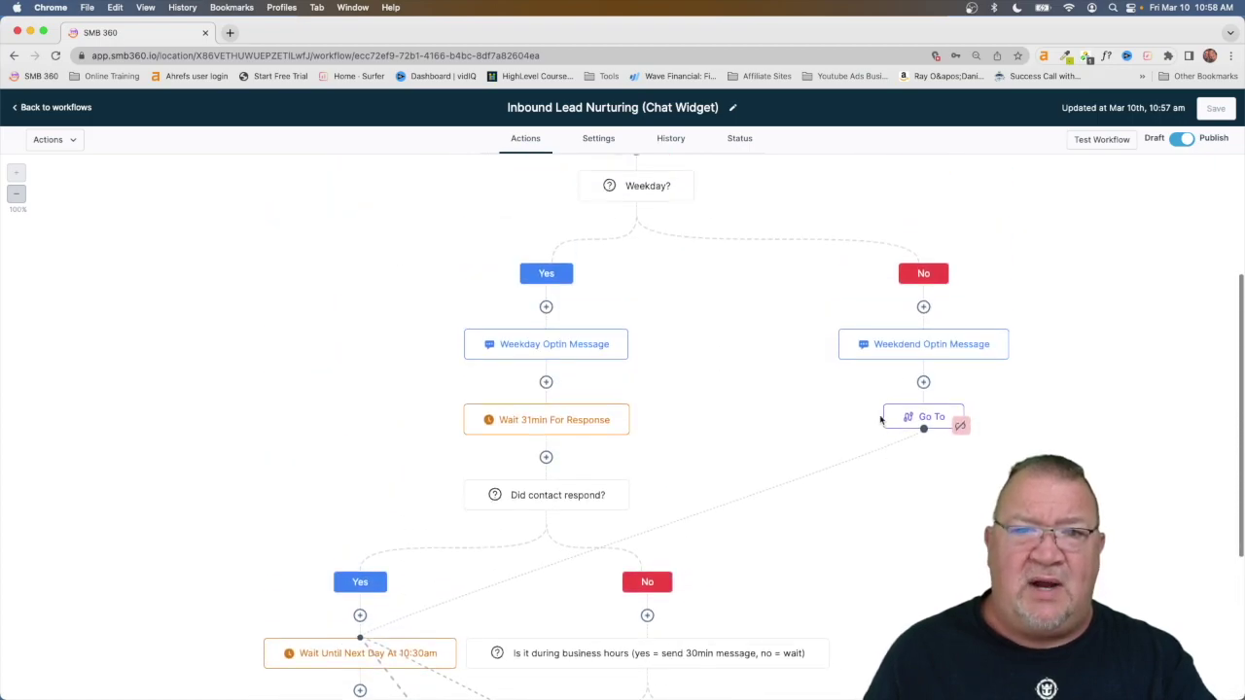
{"action": "scroll", "coordinate": [881, 420], "scroll_direction": "up", "scroll_amount": 5}
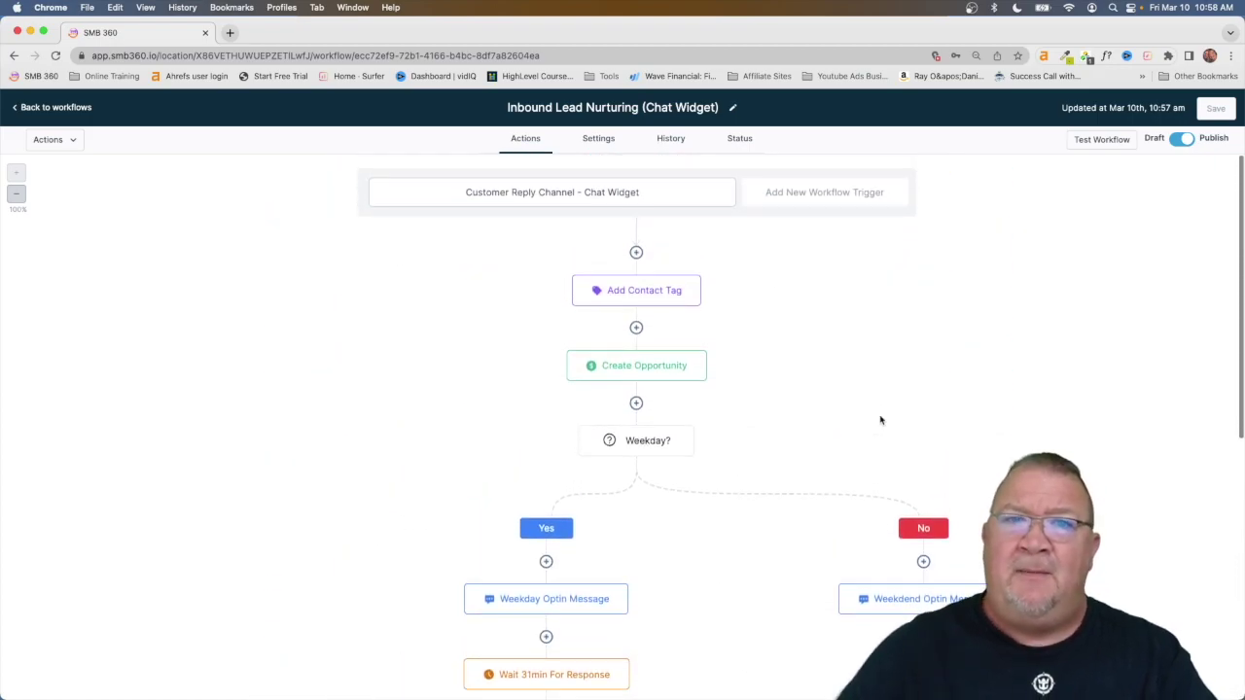